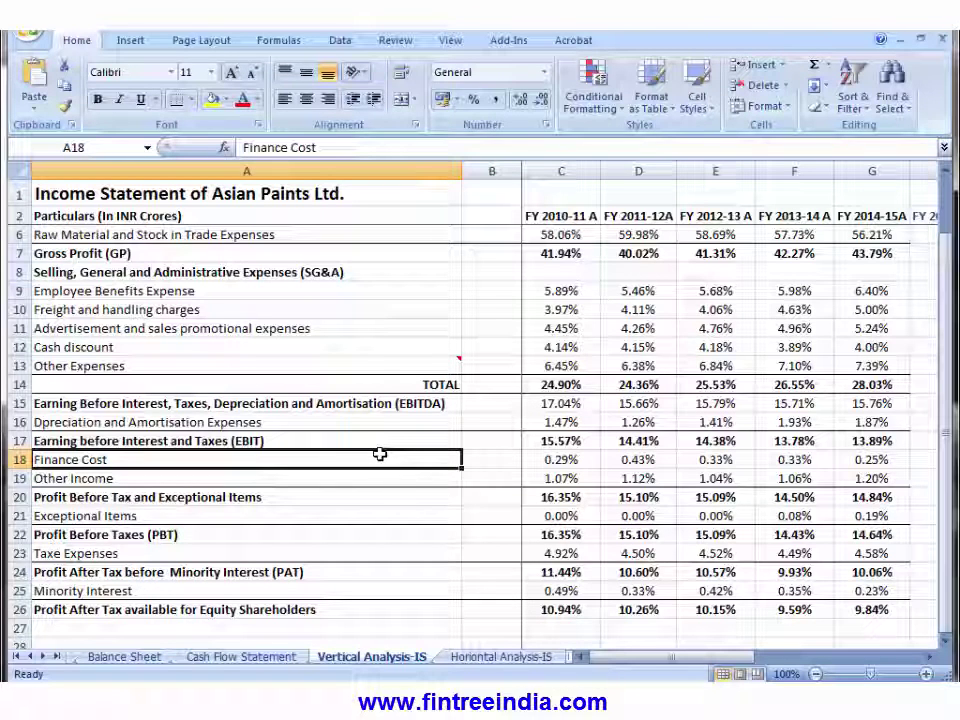
Insert a new worksheet and rename its tab 'Vertical Analysis_BS'.
click(452, 538)
drag(568, 657, 645, 651)
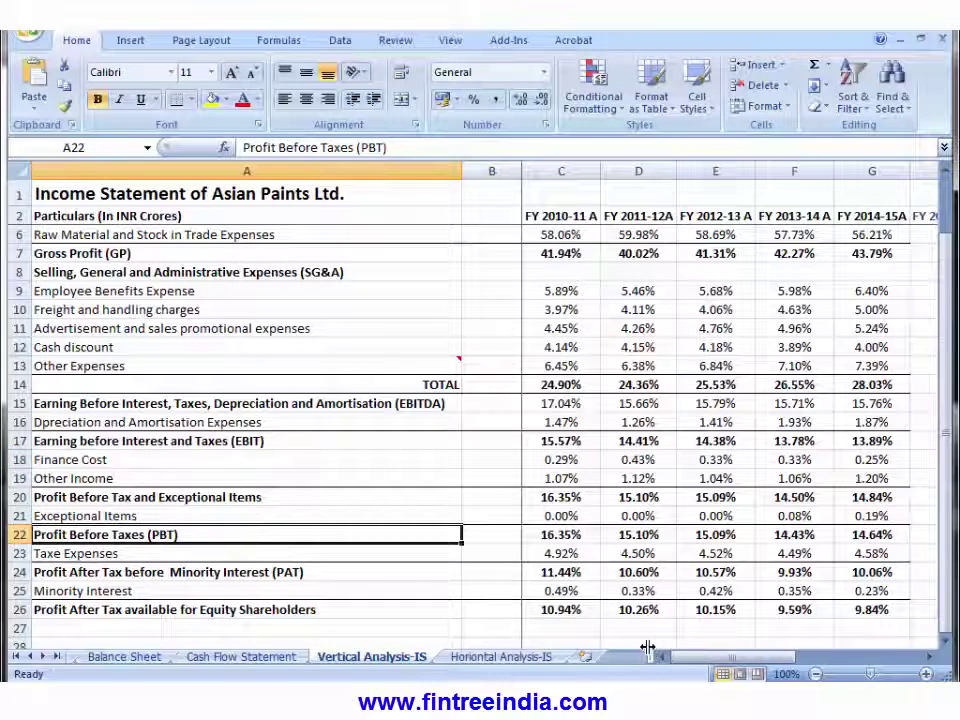
click(585, 658)
right_click(510, 657)
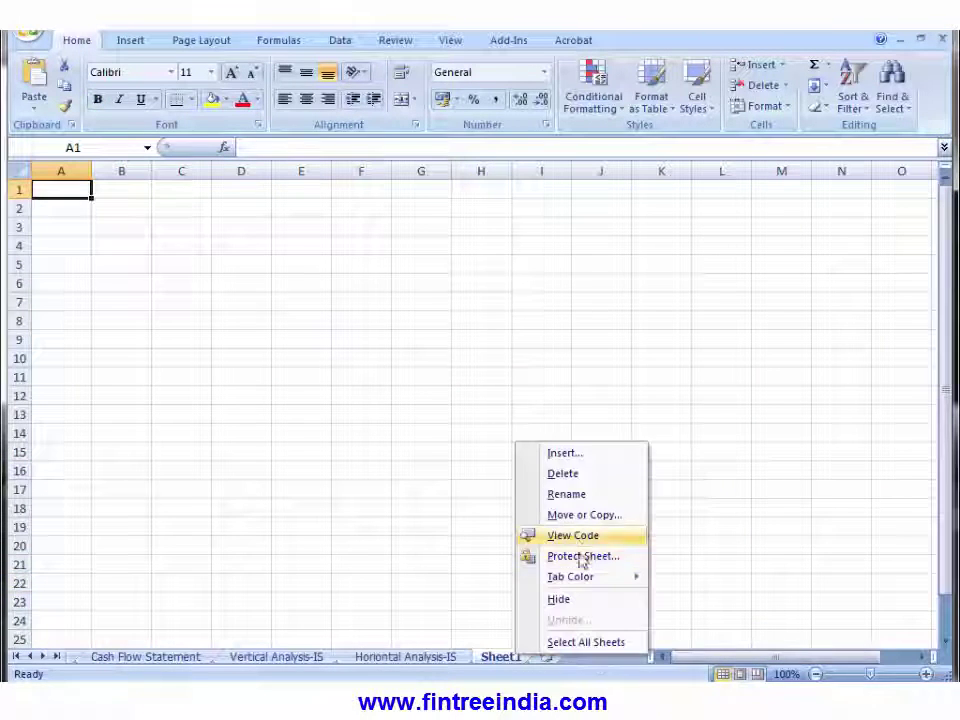
click(567, 493)
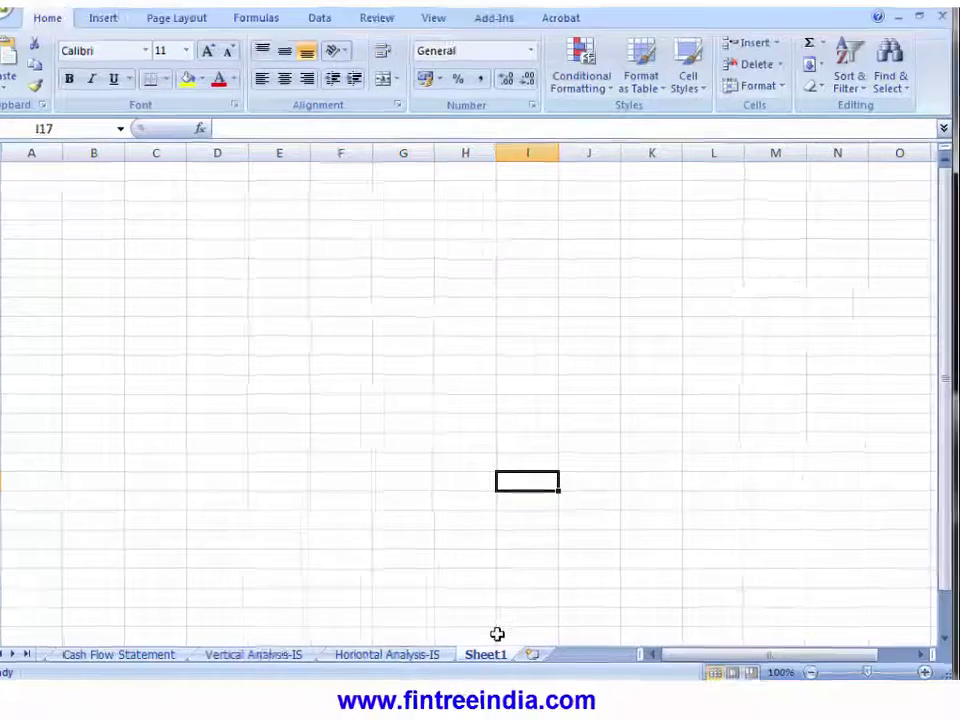
text(V)
text(ertical Analysis)
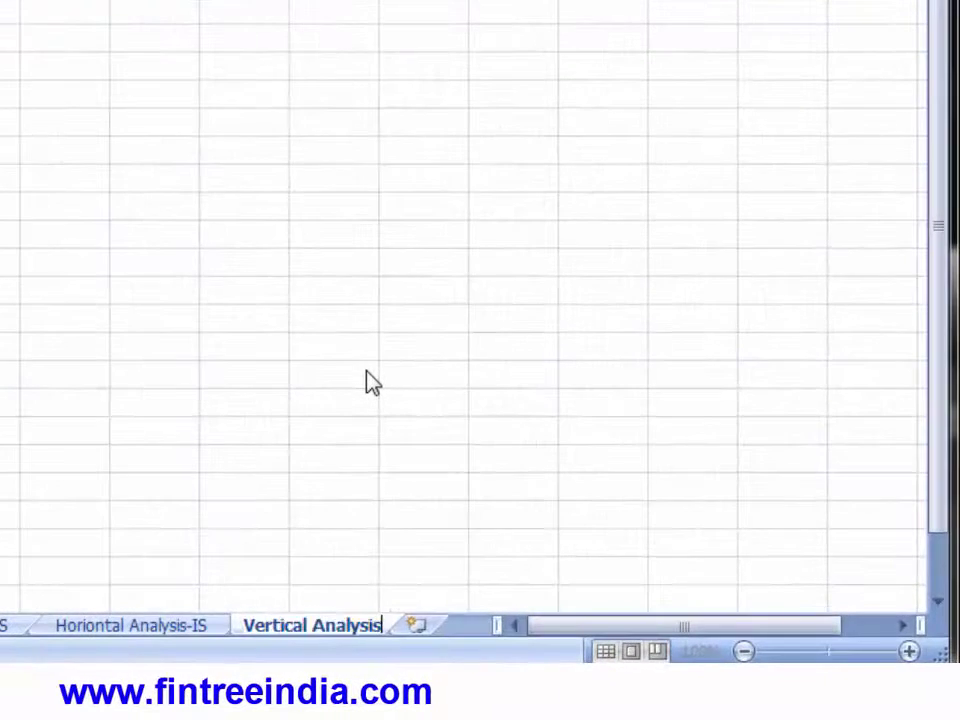
text(_BS)
Confirm the sheet name and hide gridlines on Vertical Analysis_BS.
click(346, 395)
key(alt)
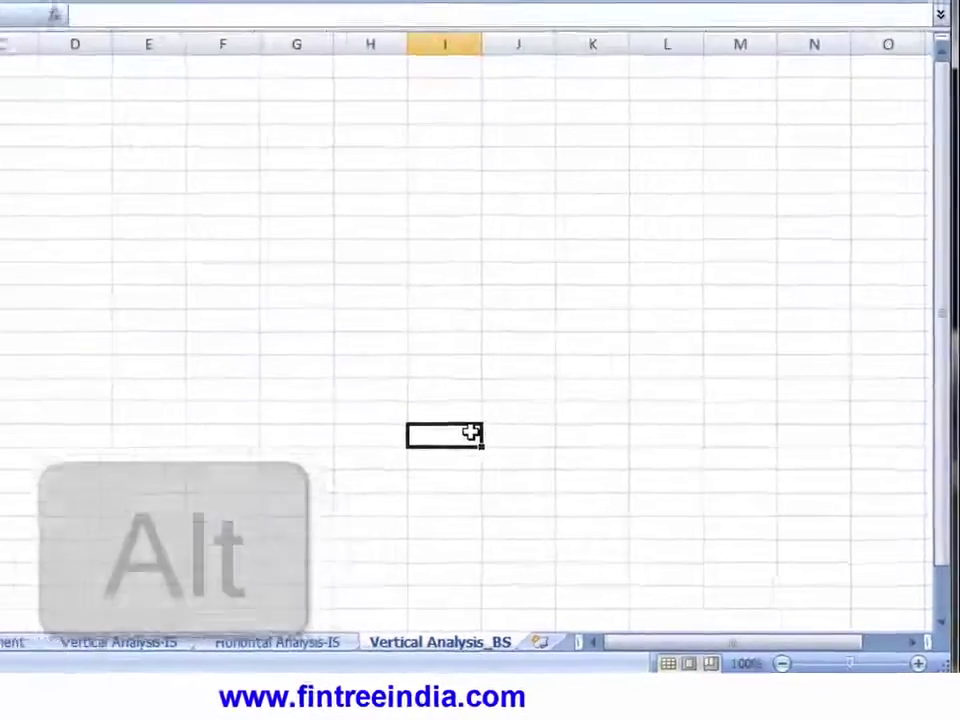
key(w)
key(v)
key(g)
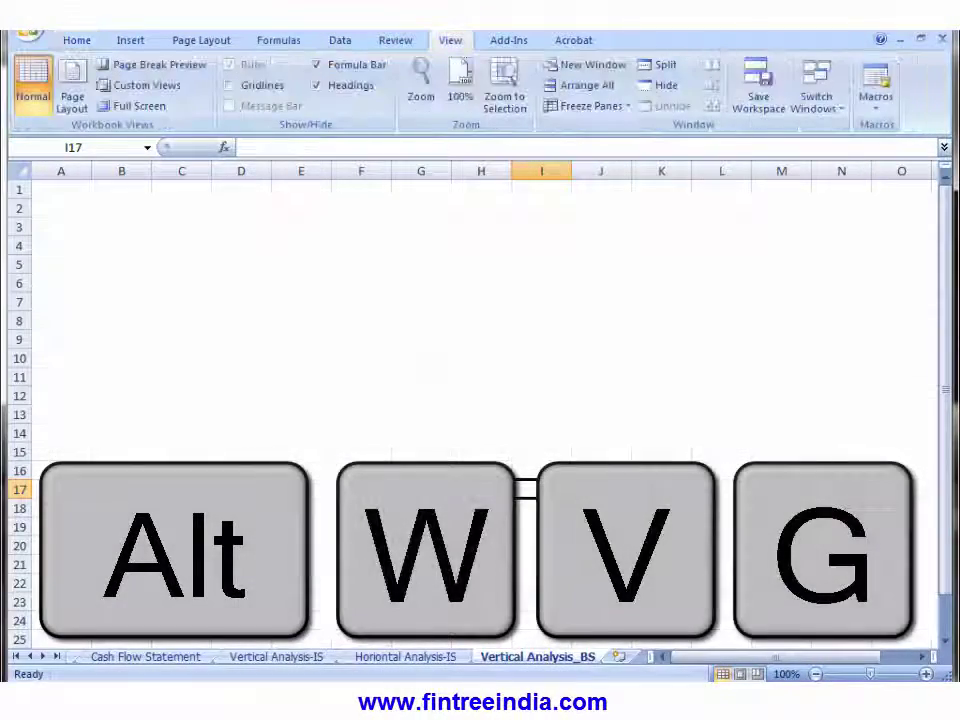
Copy the full balance sheet block from the Balance Sheet sheet.
key(ctrl+Page_Up)
key(ctrl+Page_Up)
key(ctrl+Page_Up)
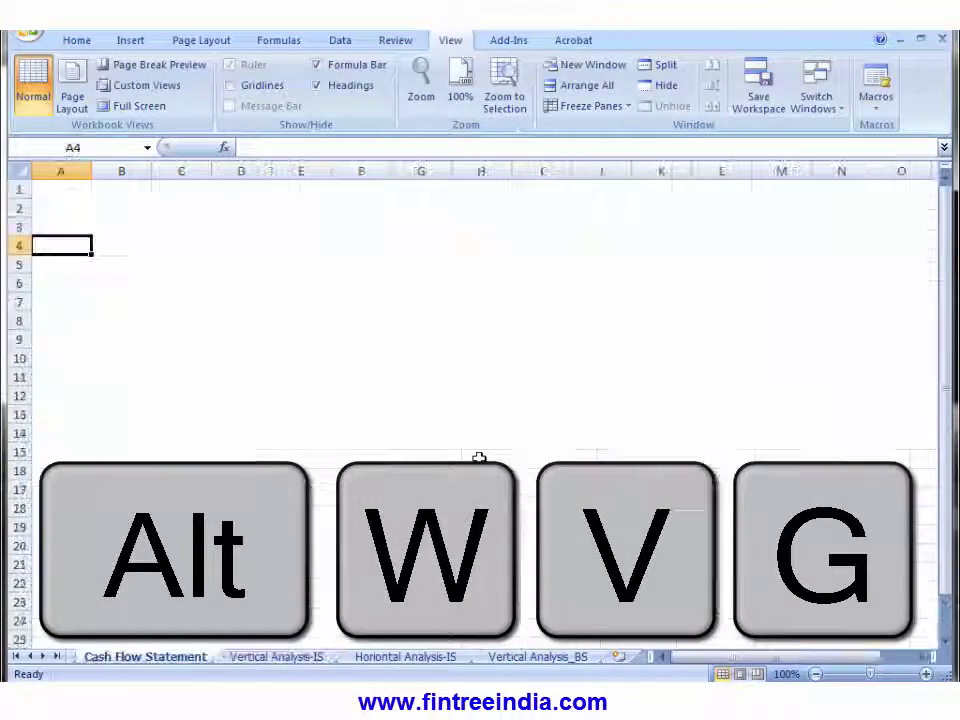
key(ctrl+Page_Up)
key(Left)
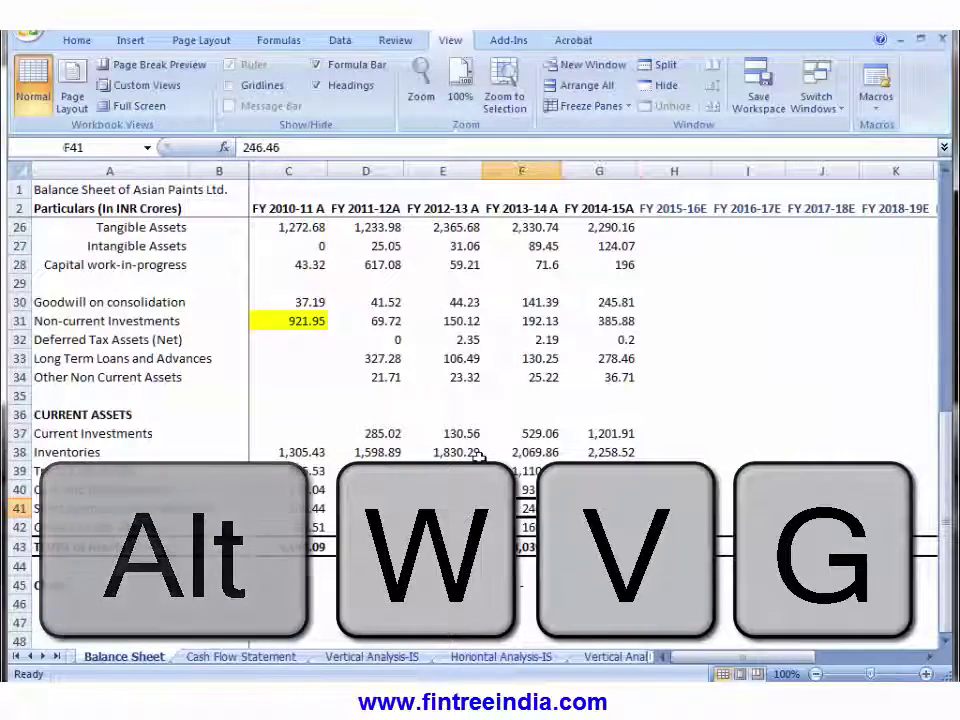
key(Left)
key(ctrl+Home)
key(shift+Down)
key(shift+Down)
key(shift+Down)
key(shift+Down)
key(ctrl+shift+Right)
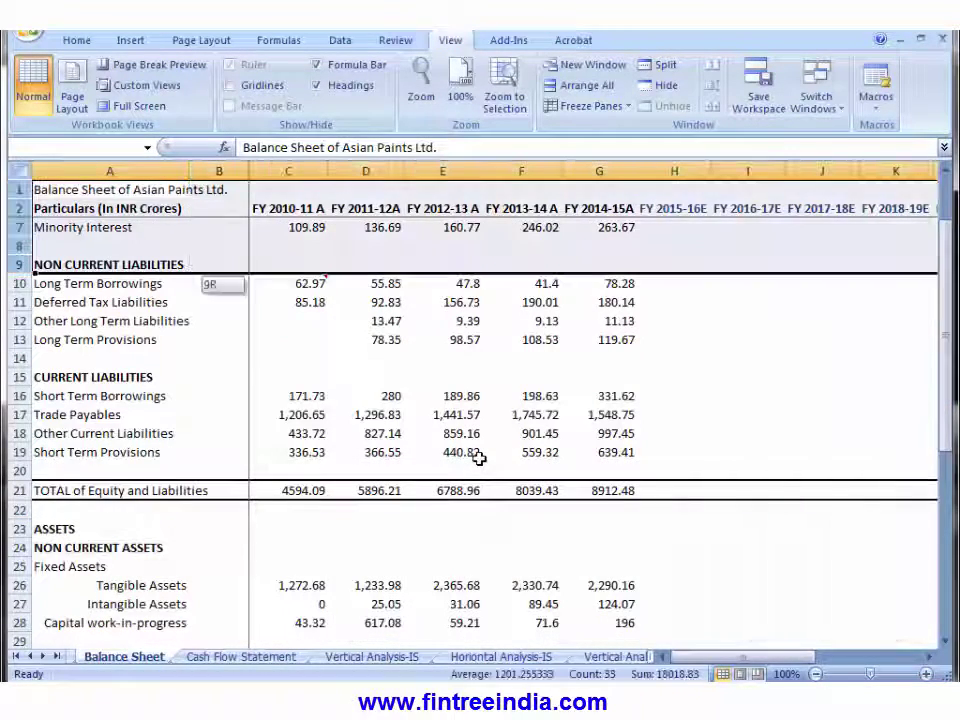
key(shift+Down)
key(shift+Down)
key(shift+Down)
key(shift+Down)
key(shift+Down)
key(shift+Down)
key(shift+Down)
key(shift+Down)
key(shift+Down)
key(shift+Down)
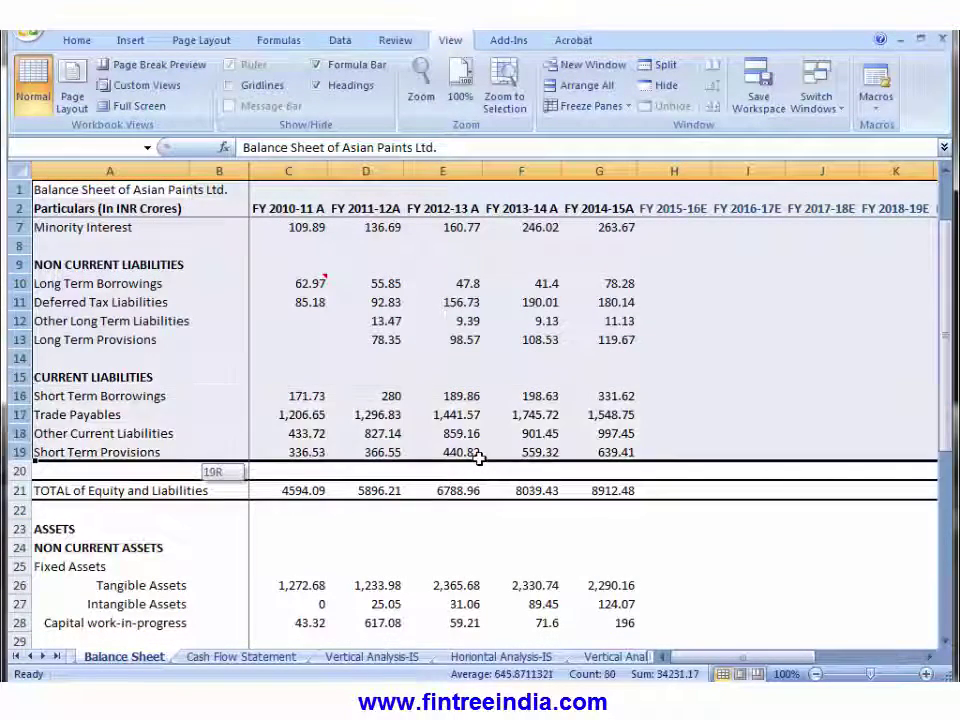
key(ctrl+c)
Paste the balance sheet block at A1 of Vertical Analysis_BS and AutoFit the column widths.
key(ctrl+Page_Down)
key(ctrl+Page_Down)
key(ctrl+Page_Down)
key(ctrl+Page_Down)
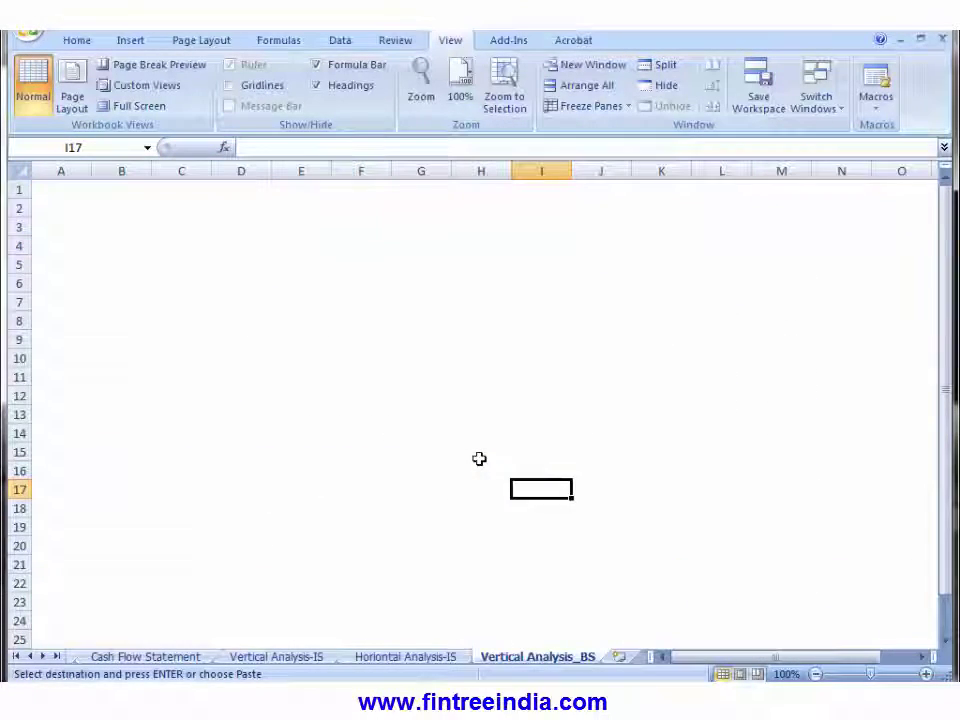
key(Left)
key(Left)
key(Left)
key(Left)
key(Left)
key(Left)
key(Left)
key(Left)
key(ctrl+Home)
key(ctrl+v)
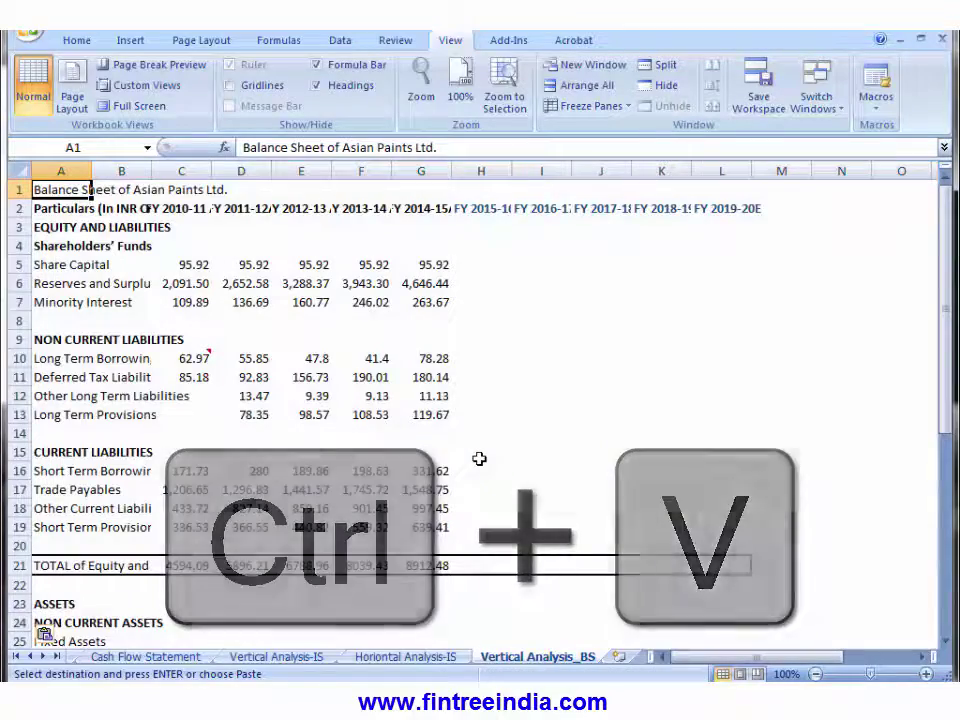
key(shift+Down)
key(shift+Down)
key(shift+Down)
key(shift+Down)
key(shift+Down)
key(shift+Down)
key(ctrl+c)
key(ctrl+a)
key(alt+h)
key(o)
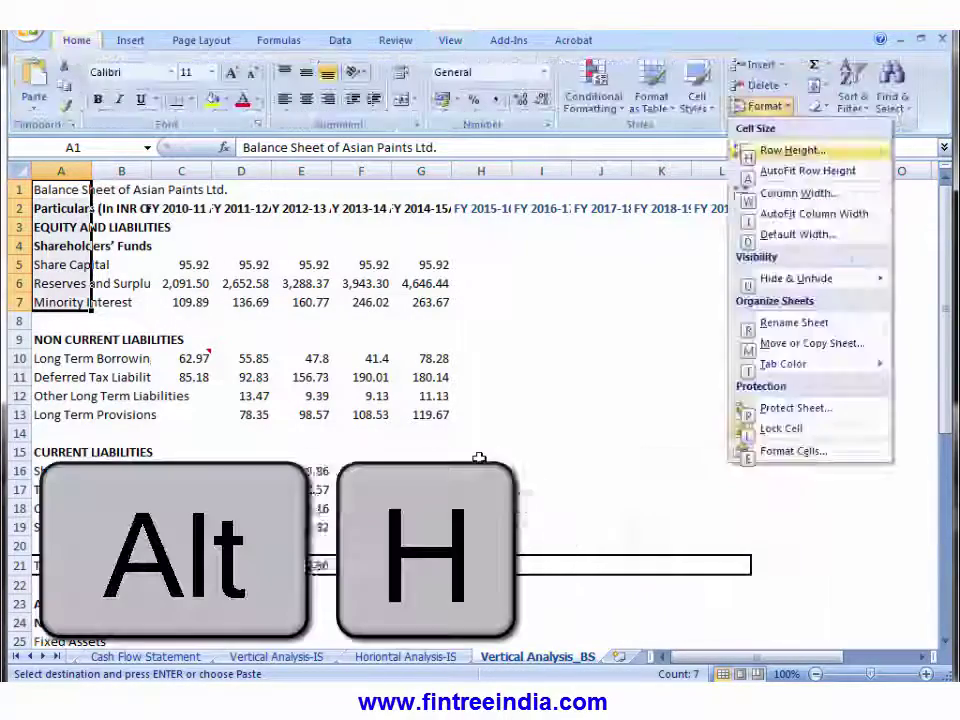
key(i)
Freeze panes at C3 and clear the copied year figures in C5:G38.
key(alt+w)
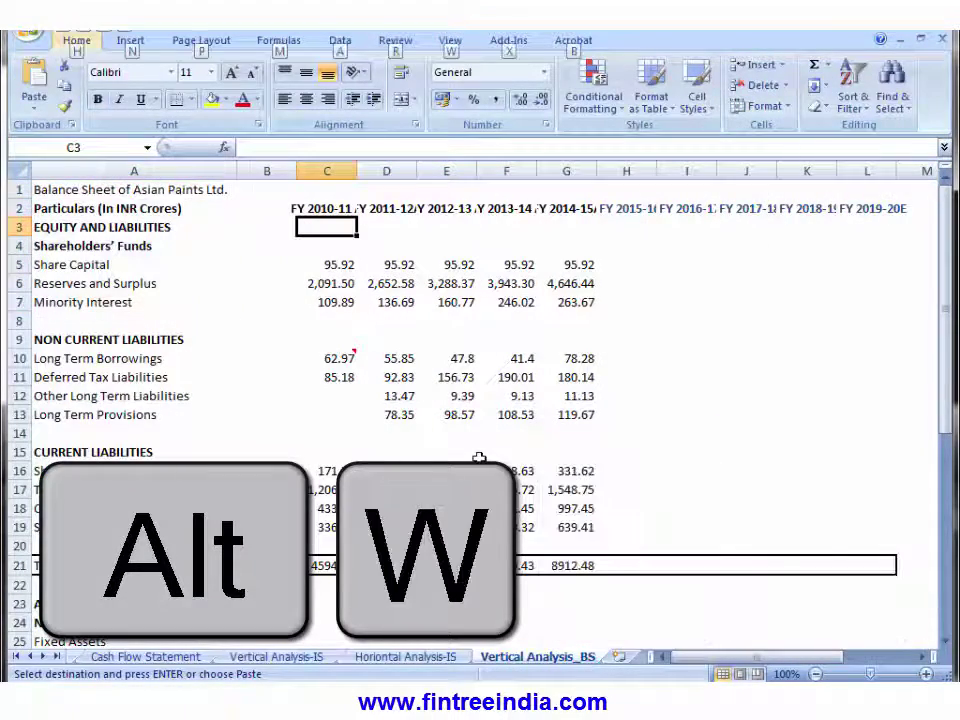
key(f)
key(f)
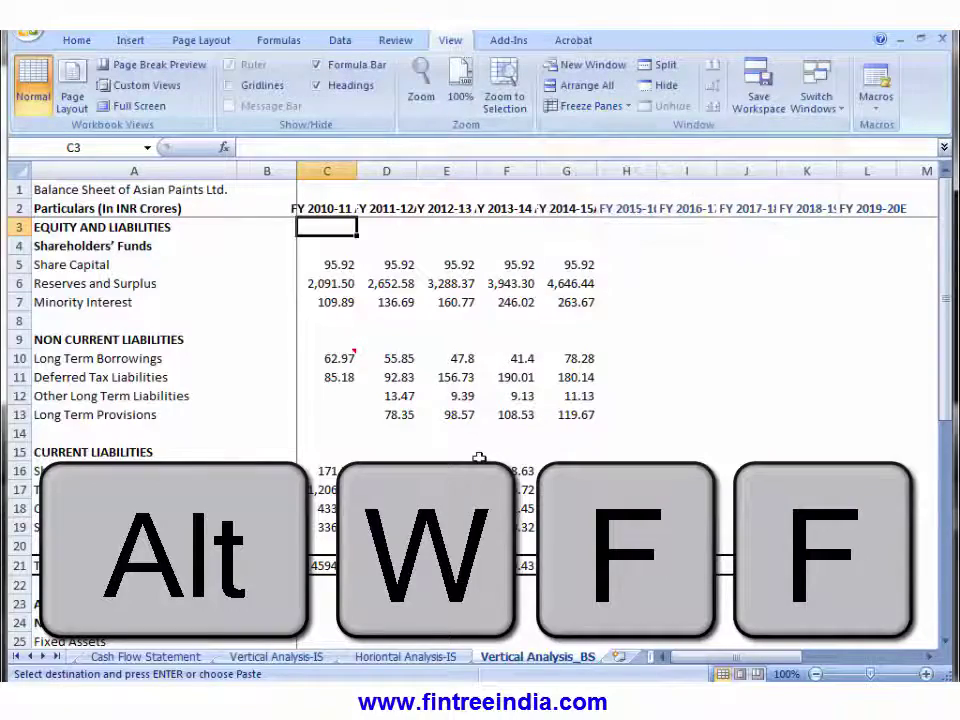
key(Down)
key(Down)
key(ctrl+shift+Right)
key(shift+Down)
key(shift+Down)
key(shift+Down)
key(shift+Down)
key(shift+Down)
key(shift+Down)
key(shift+Down)
key(shift+Down)
key(shift+Down)
key(shift+Down)
key(shift+Down)
key(shift+Down)
key(shift+Down)
key(shift+Down)
key(shift+Down)
key(shift+Down)
key(shift+Down)
key(shift+Down)
key(shift+Down)
key(shift+Down)
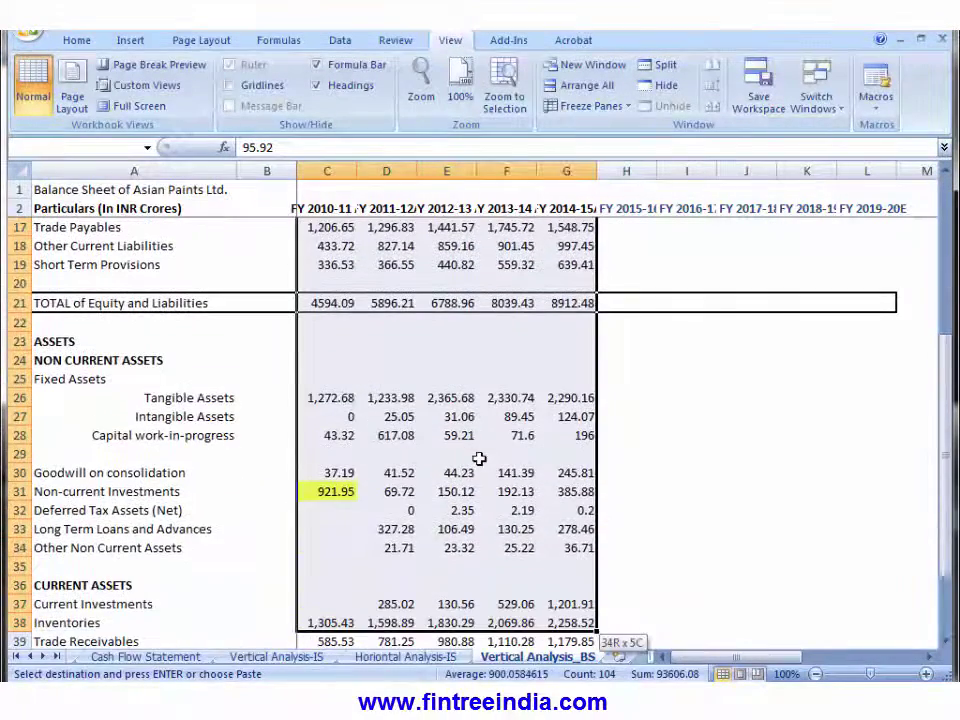
key(Delete)
key(ctrl+Home)
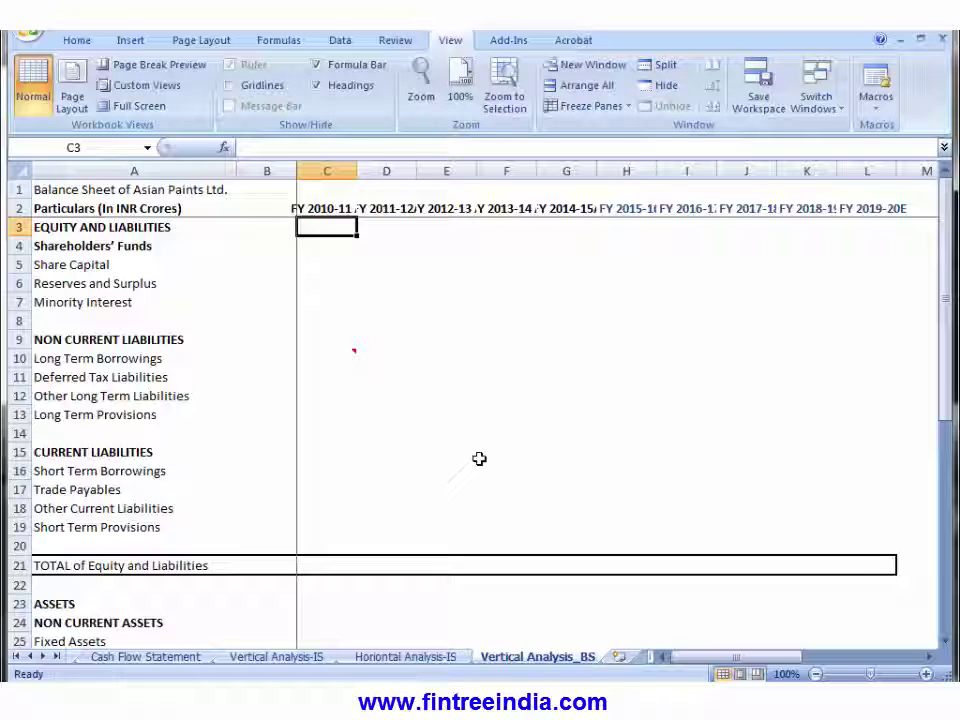
Start a formula in C5 referencing FY 2010-11 Share Capital on the Balance Sheet.
key(Down)
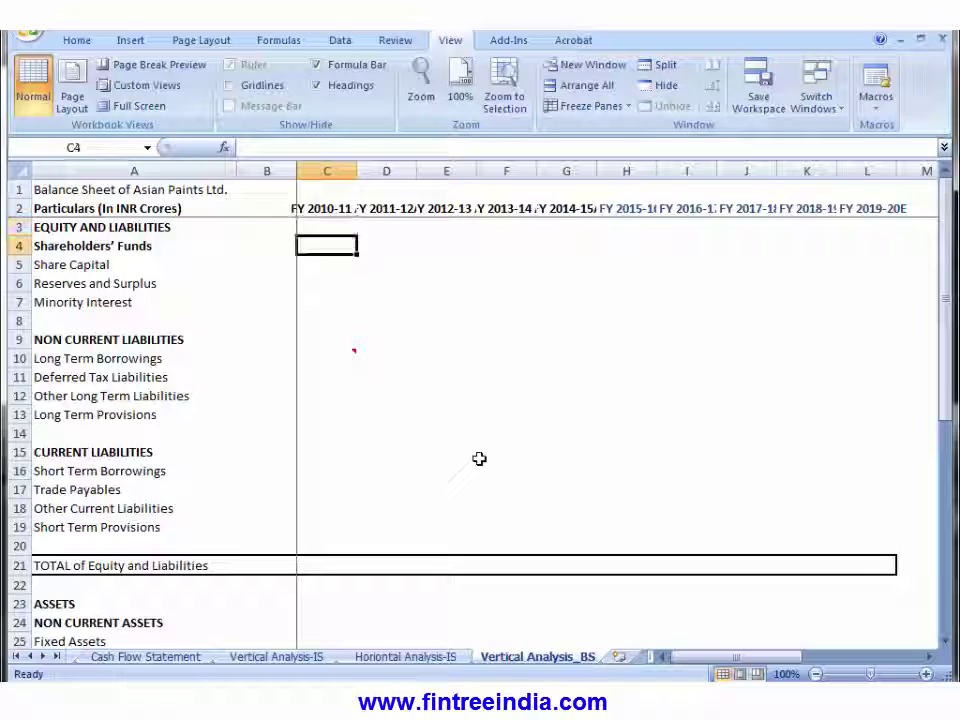
key(Down)
key(Left)
key(Right)
text(=)
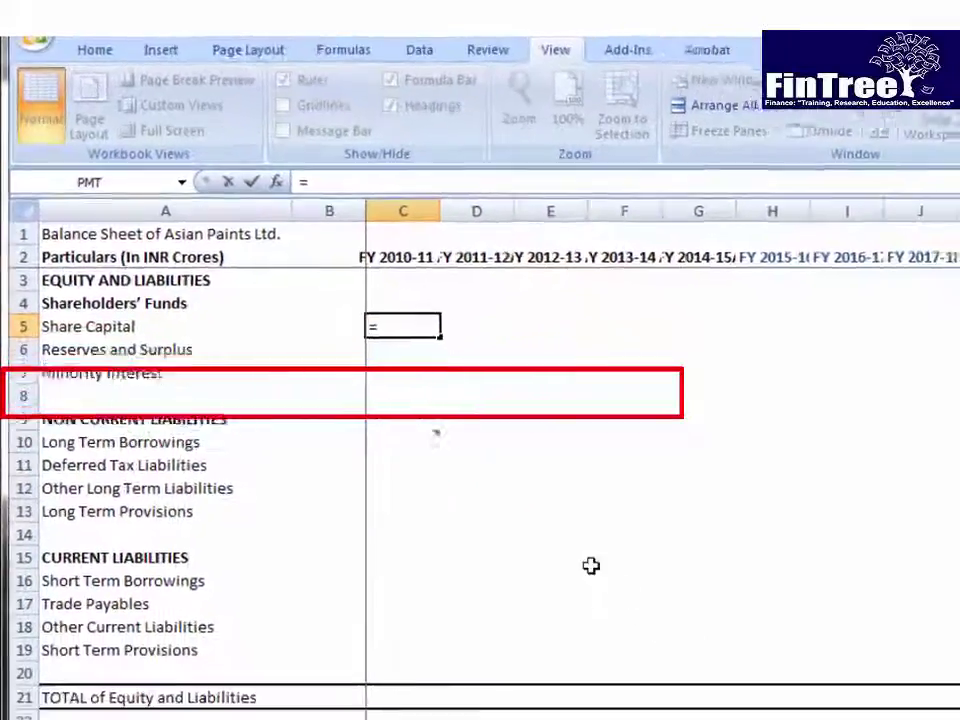
key(ctrl+Page_Up)
key(ctrl+Page_Up)
key(ctrl+Page_Up)
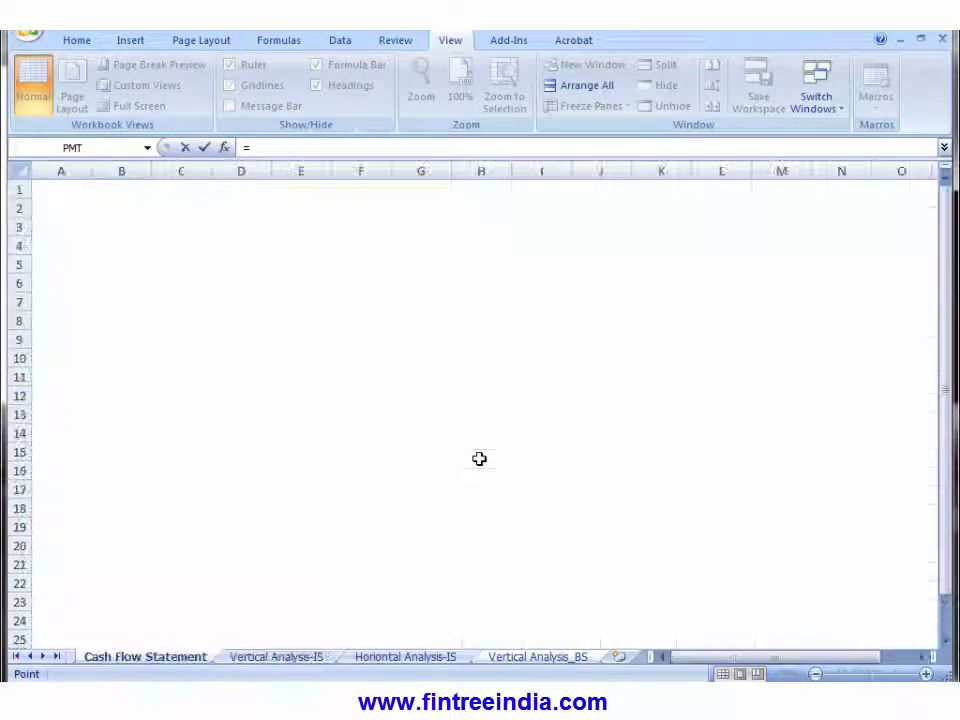
key(ctrl+Page_Up)
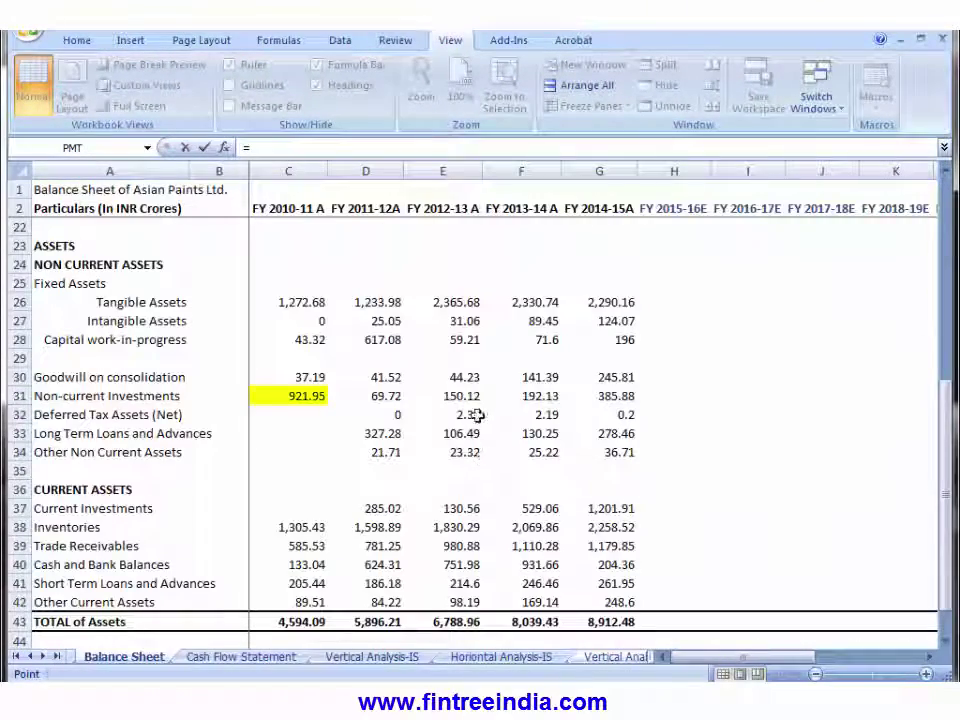
scroll(478, 420, up, 6)
key(Up)
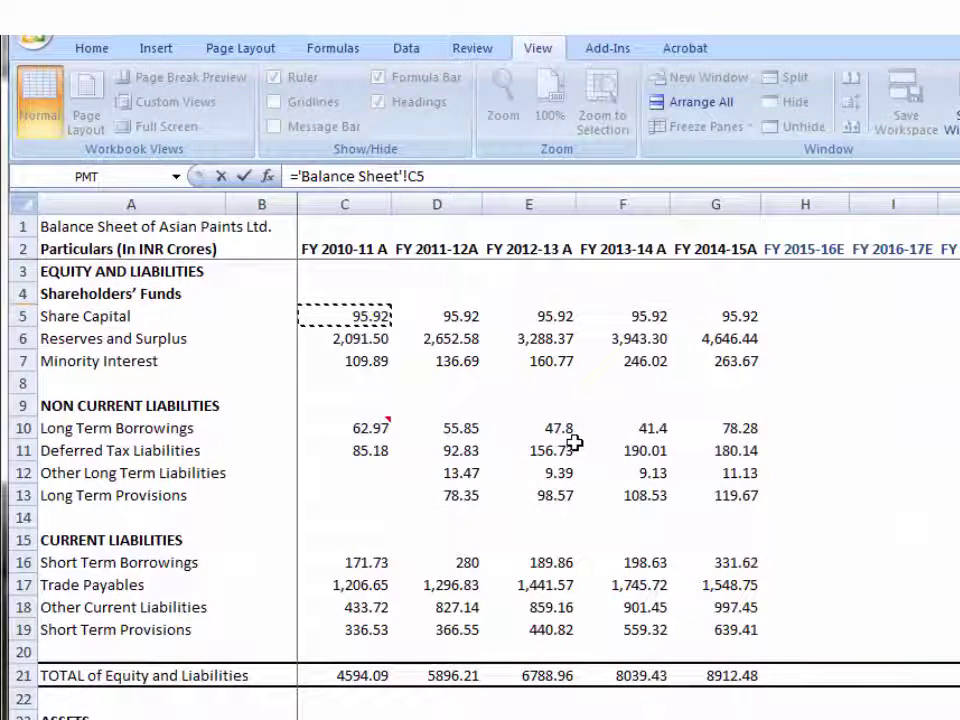
Divide by the total 'Balance Sheet'!C$21 with its row locked, giving 0.020879.
text(/)
key(Up)
key(Down)
key(Down)
key(Down)
key(Down)
key(Down)
key(Down)
key(Down)
key(Down)
key(Down)
key(Down)
key(Down)
key(Down)
key(Down)
key(Down)
key(Down)
key(Down)
key(Down)
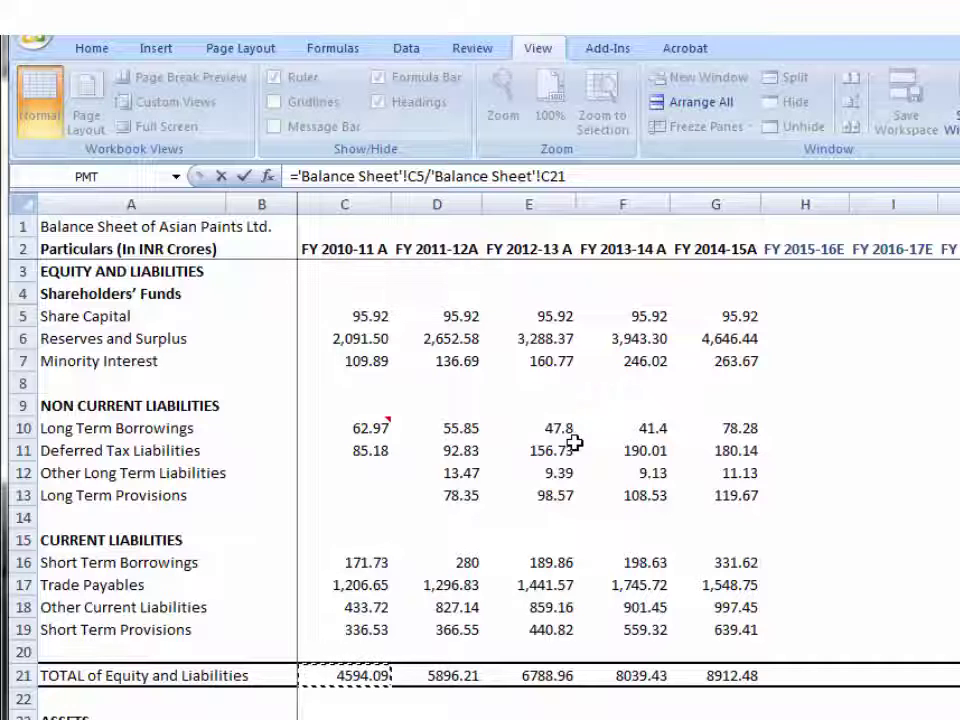
key(F4)
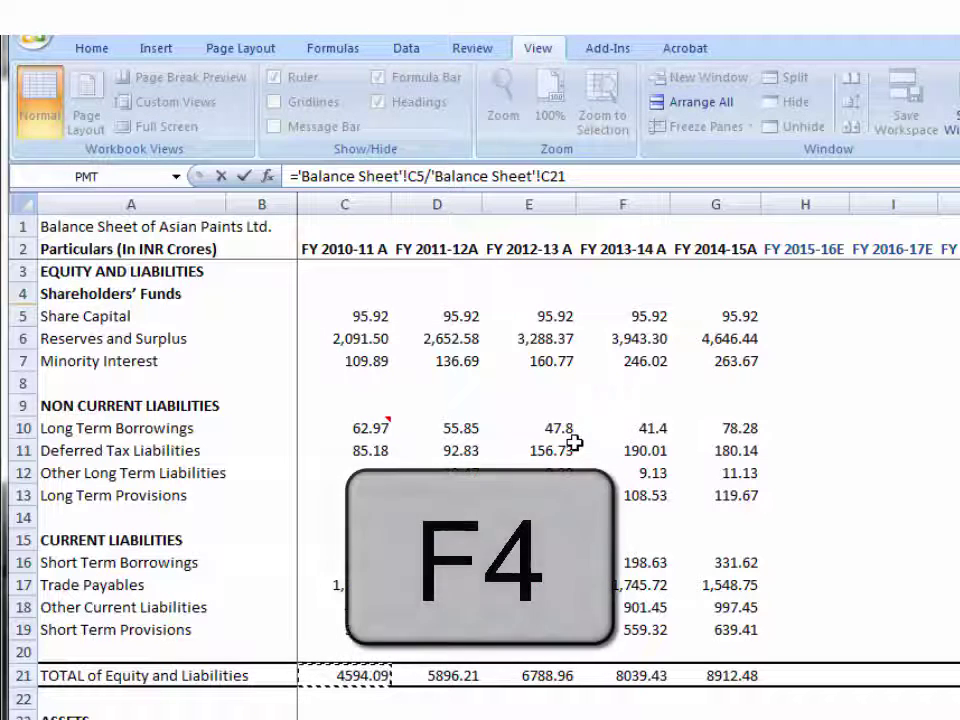
key(F4)
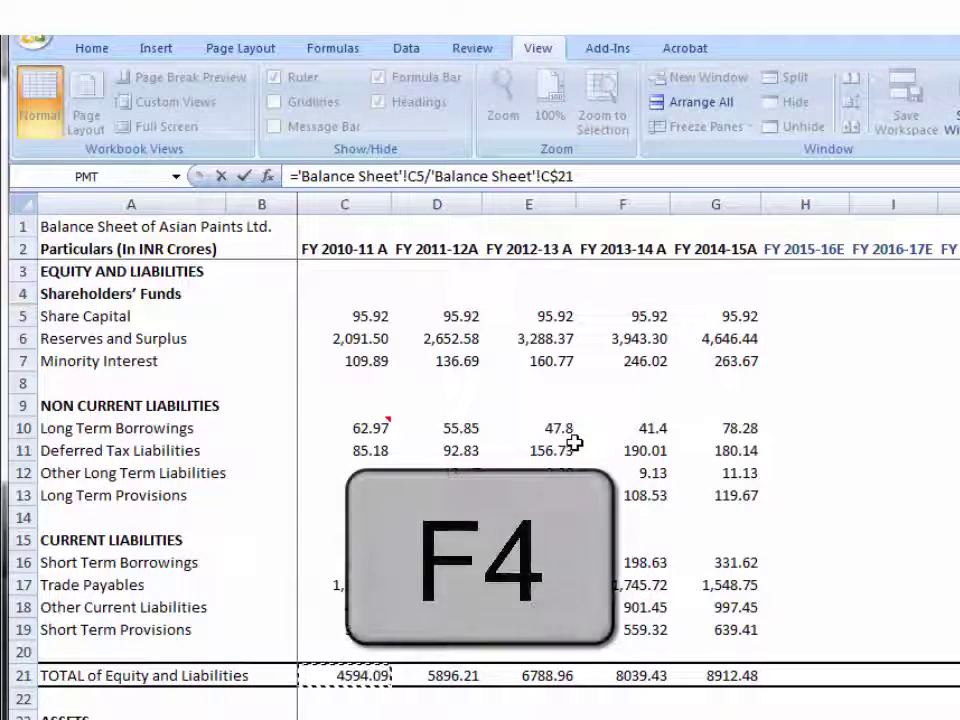
key(Return)
Format C5 as a percentage with two decimals, showing 2.09%.
key(Up)
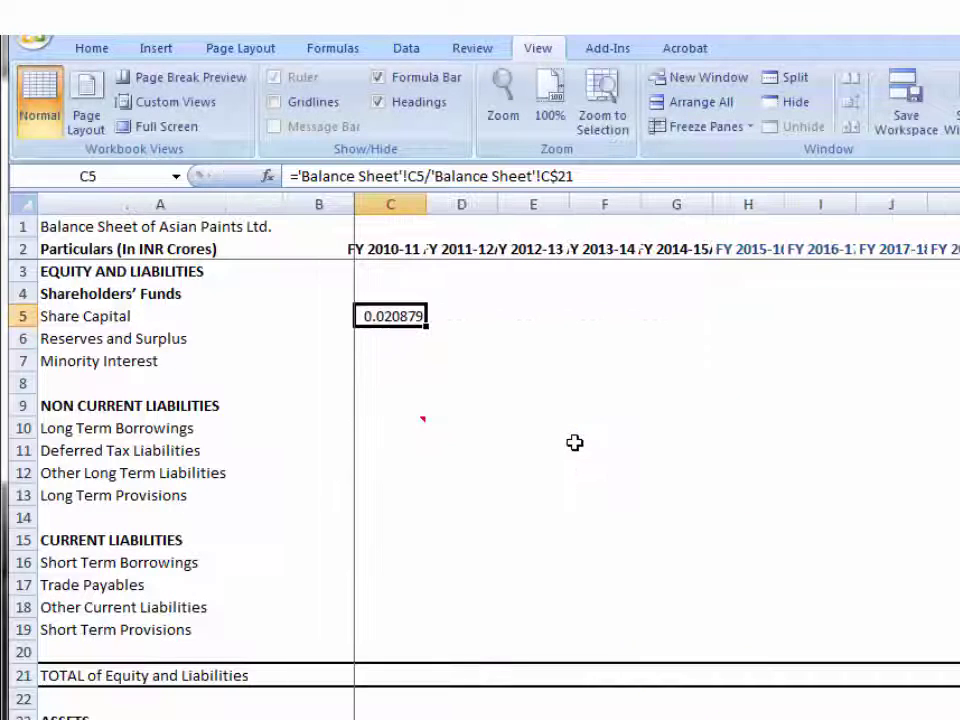
key(ctrl+c)
key(shift+Right)
key(shift+Right)
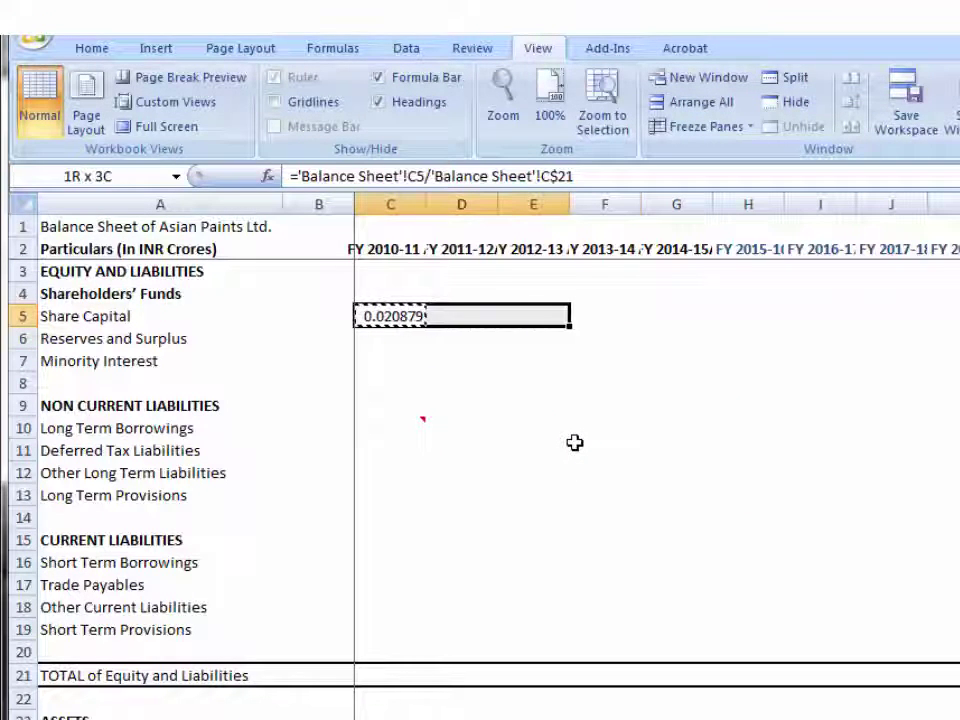
key(shift+Right)
key(shift+Right)
key(shift+Down)
key(shift+Down)
key(ctrl+shift+5)
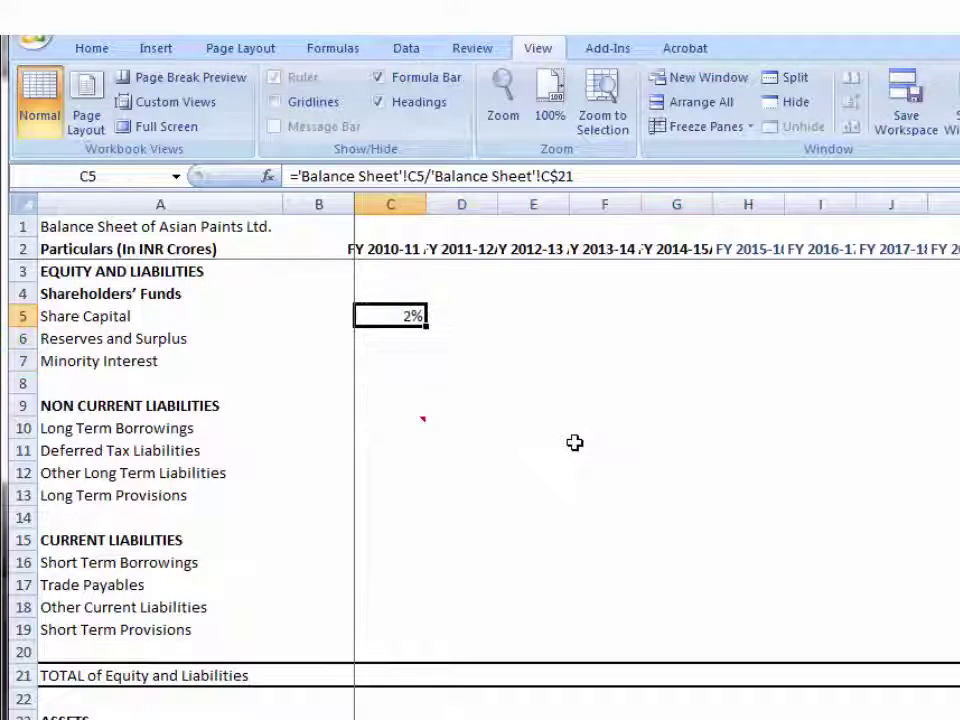
key(alt)
key(h)
key(0)
key(alt+h)
key(0)
Copy C5's percentage formula into C5:G7 and C10:G13.
key(ctrl+c)
key(shift+Right)
key(shift+Right)
key(shift+Right)
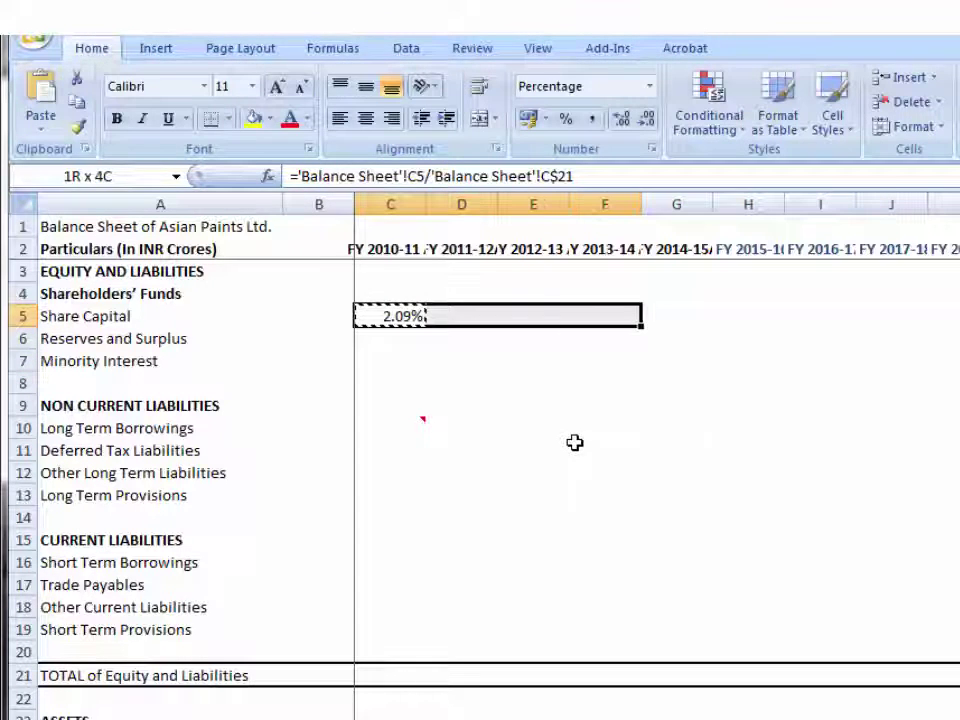
key(shift+Right)
key(shift+Down)
key(shift+Down)
key(ctrl+v)
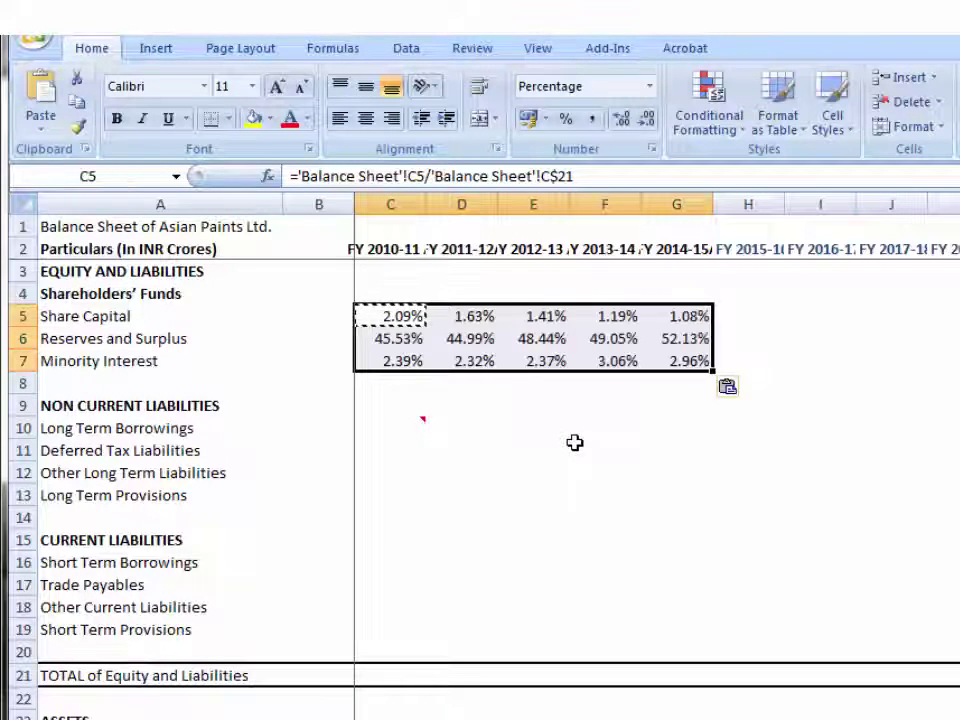
key(Down)
key(Down)
key(Down)
key(Down)
key(Down)
key(shift+Right)
key(shift+Right)
key(shift+Right)
key(shift+Right)
key(shift+Down)
Paste the formula into C16:G19 and extend it over the asset rows.
key(shift+Down)
key(shift+Down)
key(ctrl+v)
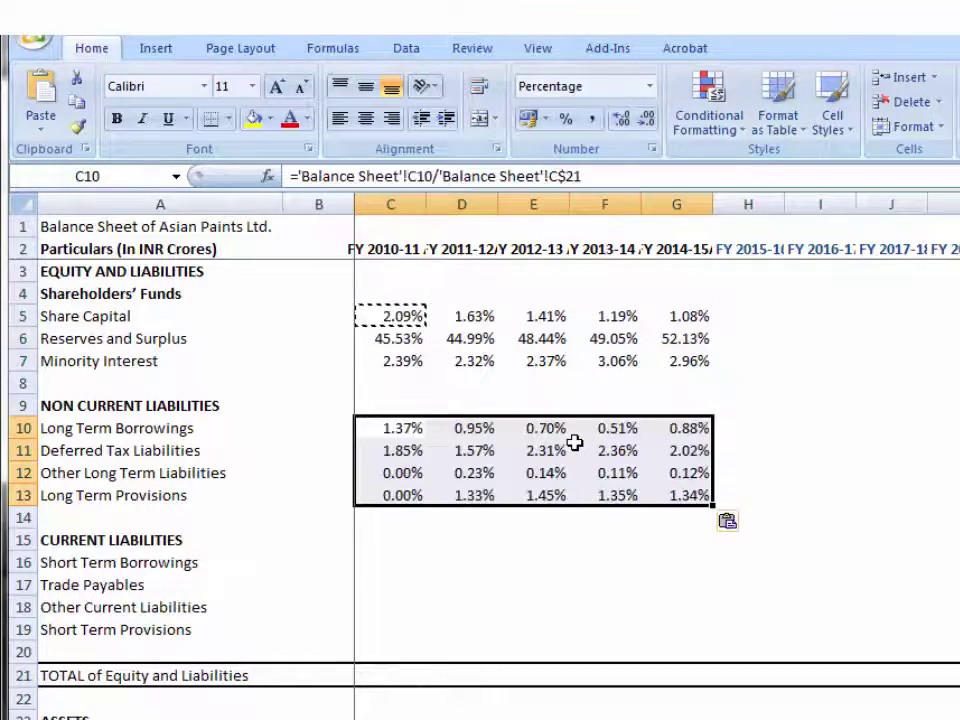
key(Down)
key(Down)
key(Down)
key(Down)
key(Down)
key(Down)
key(shift+Right)
key(shift+Right)
key(shift+Right)
key(shift+Right)
key(shift+Down)
key(shift+Down)
key(shift+Down)
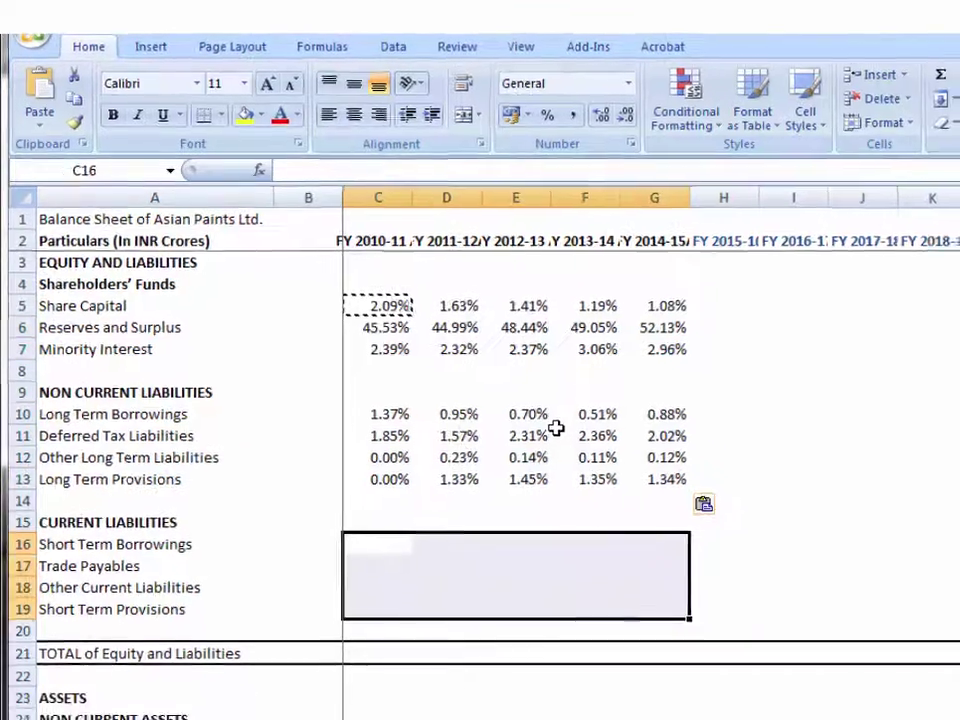
key(ctrl+v)
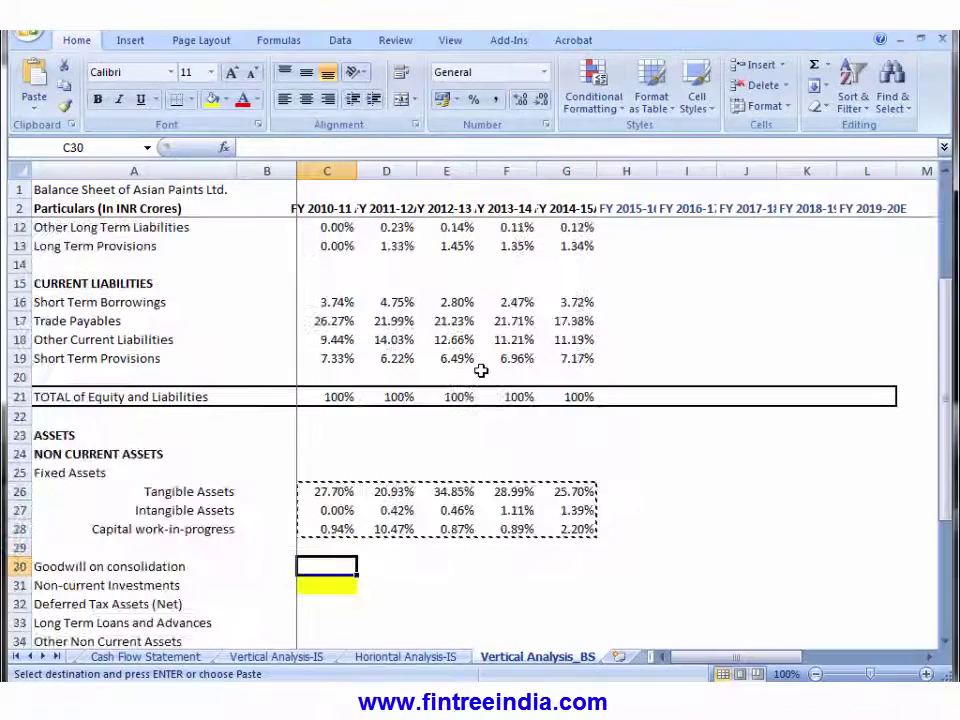
key(shift+Down)
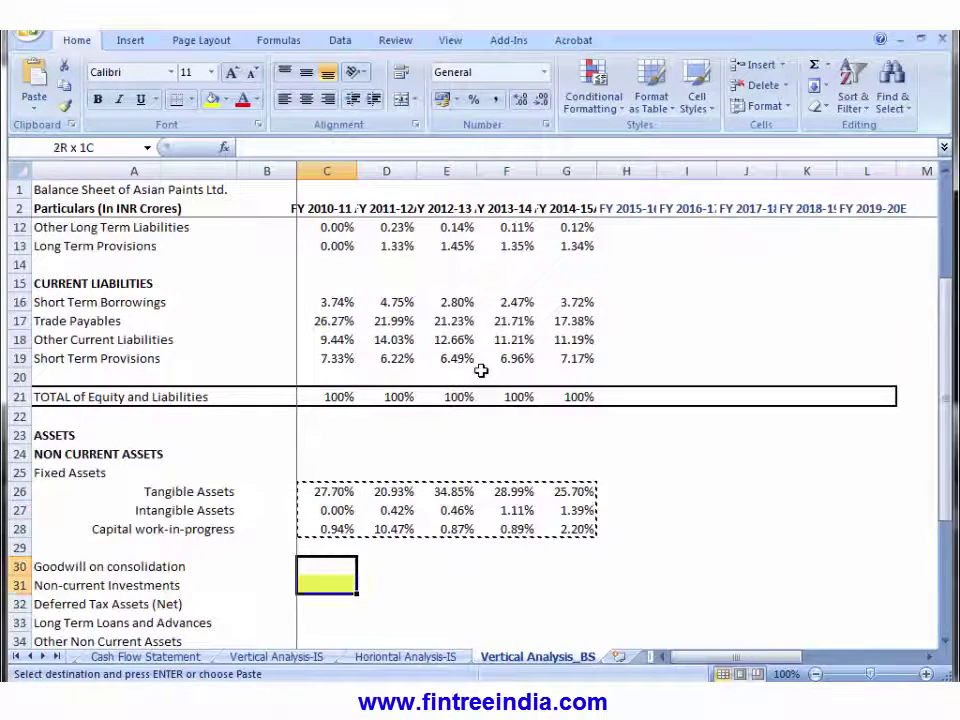
key(shift+Down)
key(shift+Down)
key(shift+Down)
key(shift+Down)
key(shift+Up)
key(shift+Right)
key(shift+Right)
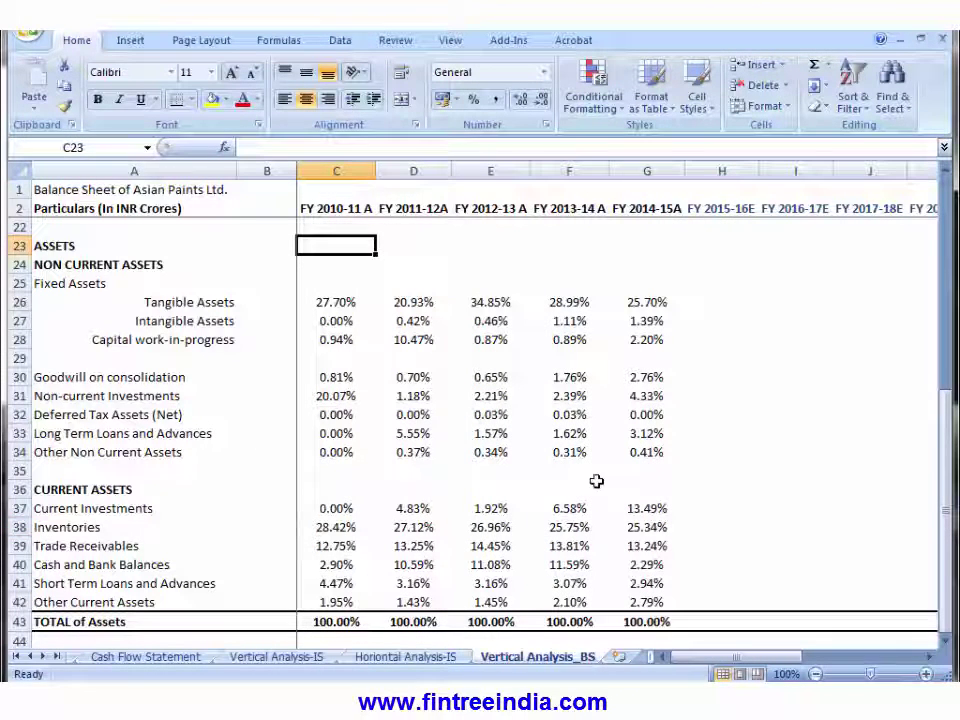
Review the asset percentages, confirming each year's Total of Assets shows 100.00%.
click(646, 321)
click(729, 378)
key(Left)
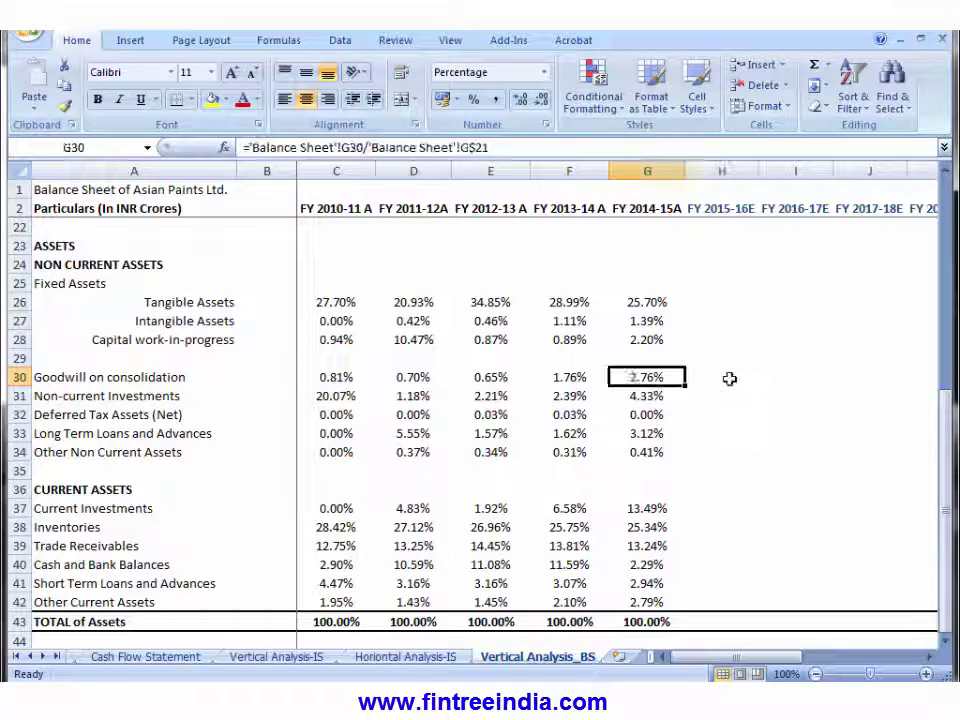
key(Left)
key(Left)
key(Left)
key(Left)
key(Up)
key(Up)
key(Up)
key(Up)
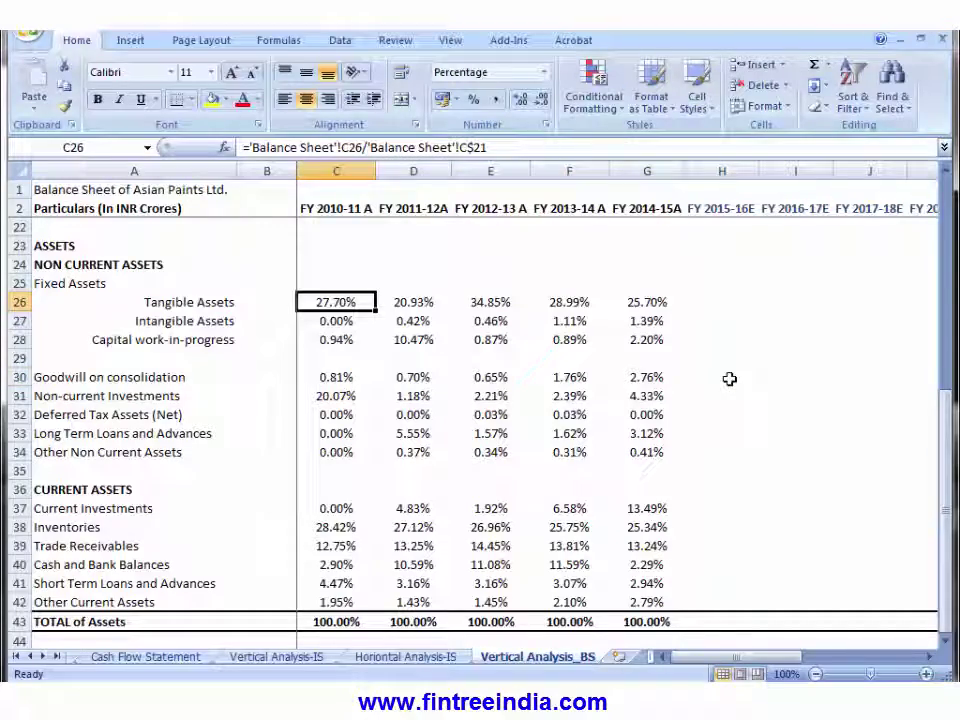
key(Right)
key(Right)
key(Right)
key(Right)
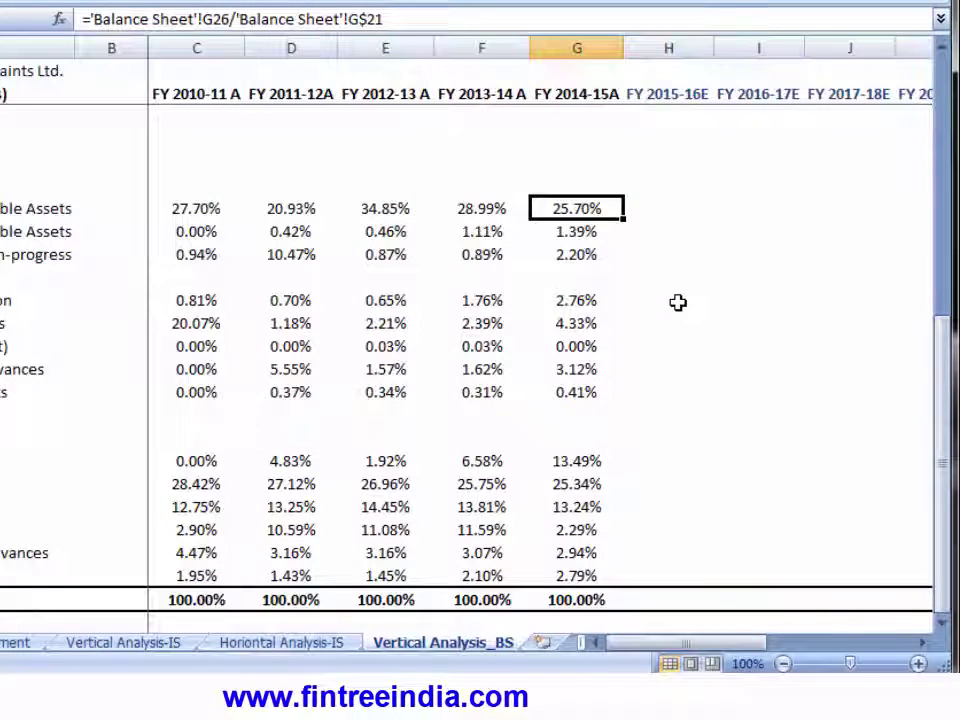
key(Down)
key(Down)
key(Down)
key(Down)
key(Down)
key(Down)
key(Down)
key(Down)
key(Down)
key(Down)
key(Down)
key(Down)
key(Down)
key(Down)
key(Down)
key(Down)
key(Down)
key(Down)
key(Down)
key(Down)
key(Up)
key(Up)
key(Up)
key(Up)
key(Up)
key(Up)
key(Up)
key(Up)
key(Up)
key(Up)
key(Up)
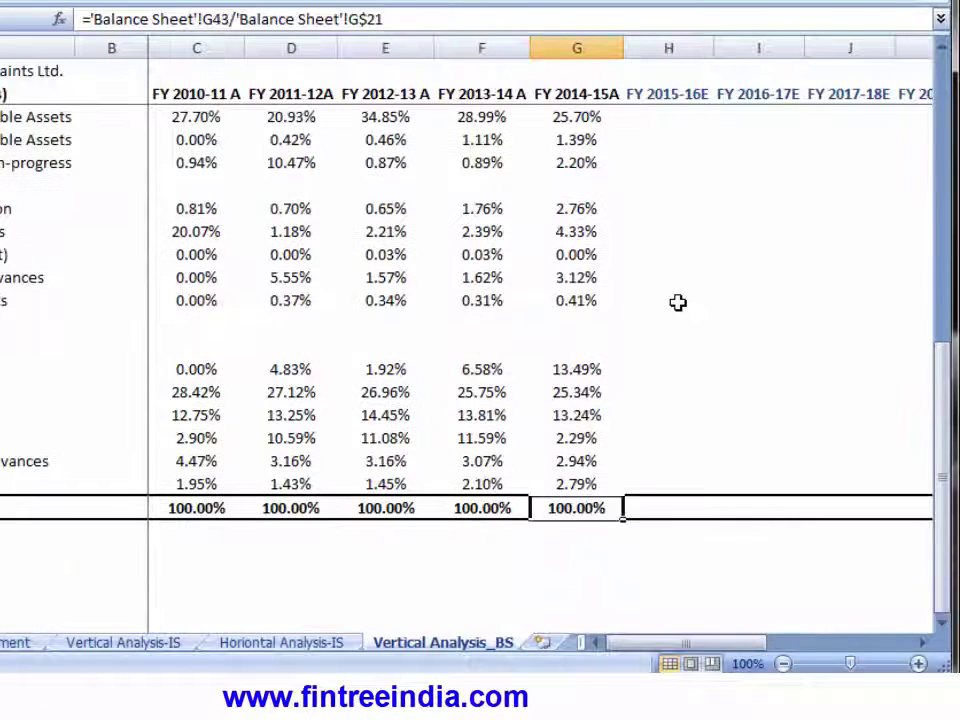
key(Down)
key(Down)
key(Down)
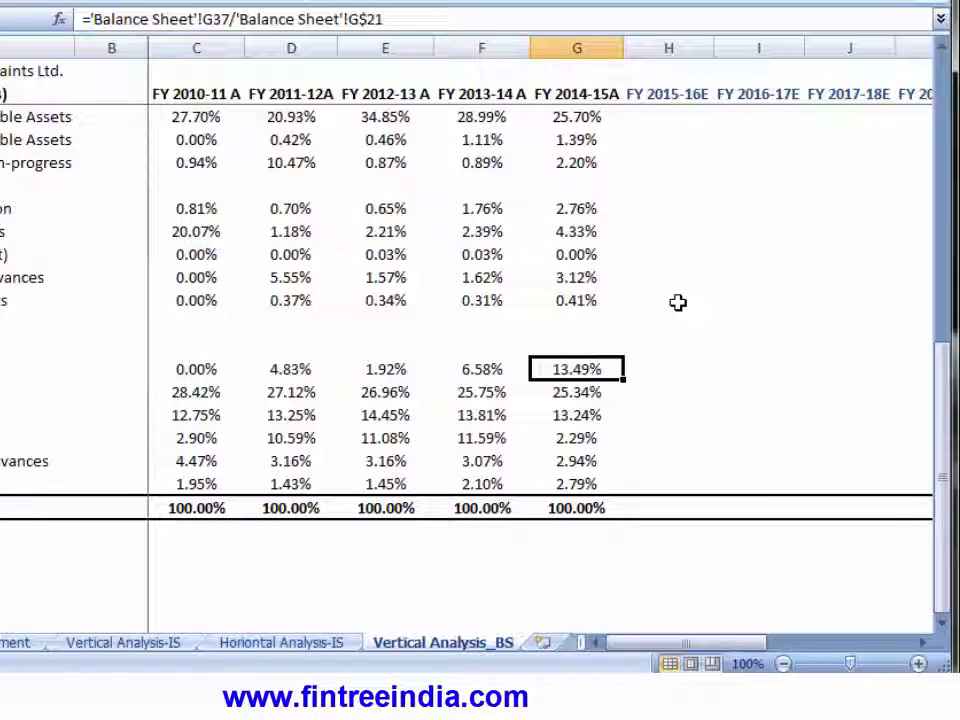
key(Down)
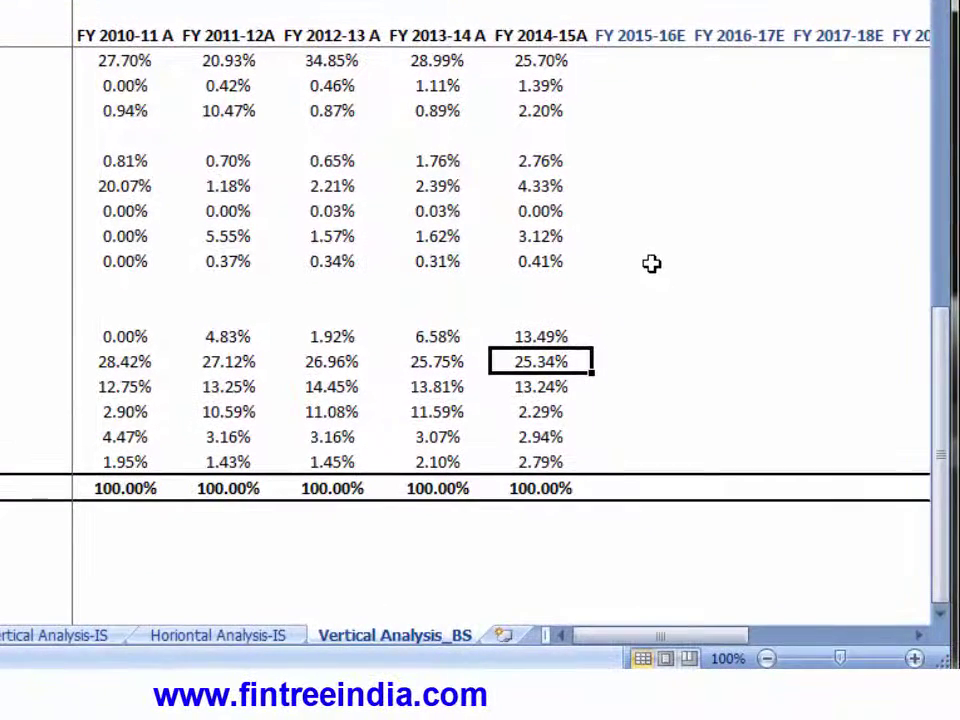
key(Down)
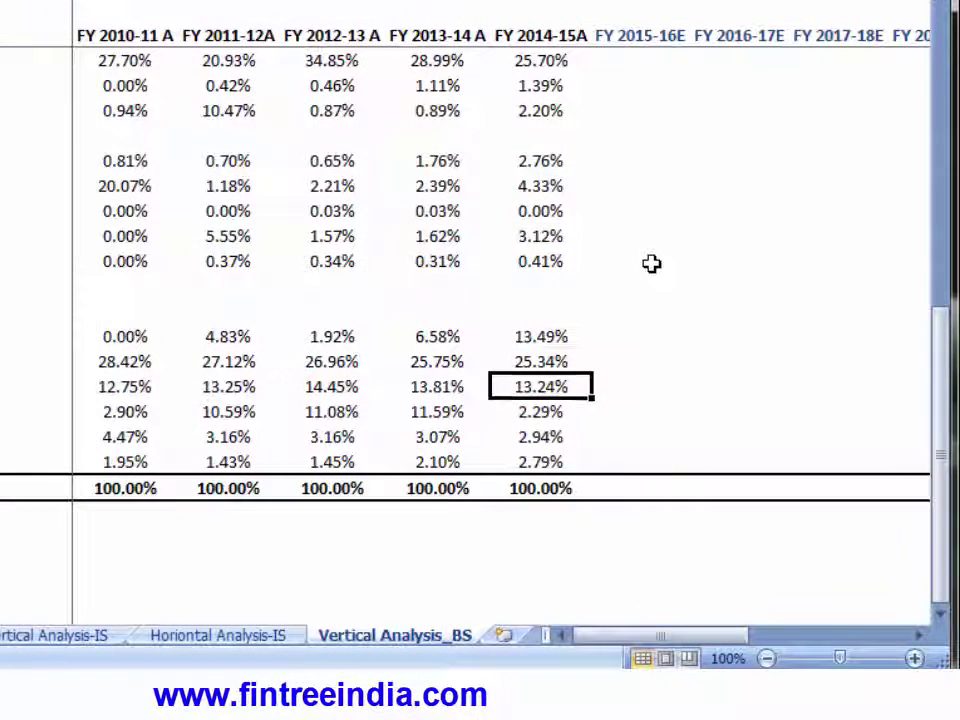
key(Up)
key(Up)
key(shift+Down)
key(shift+Down)
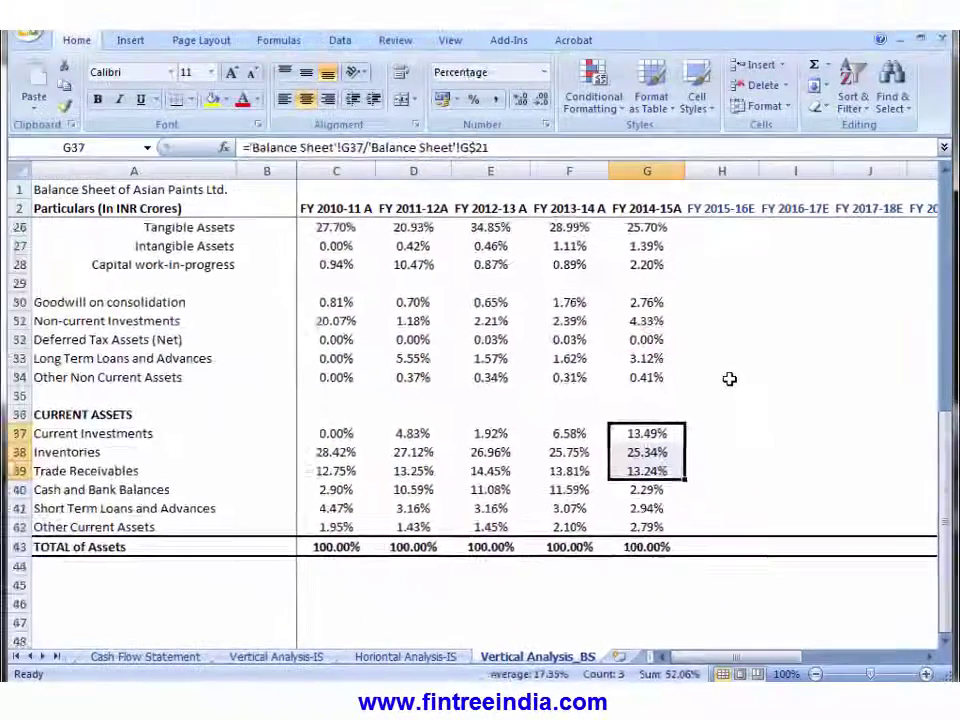
key(Page_Down)
key(Up)
key(Up)
key(Up)
key(Up)
key(Up)
key(Up)
key(Up)
key(Up)
key(Up)
key(Up)
key(Up)
key(Up)
key(Up)
key(Up)
key(Up)
key(Up)
key(Up)
key(Up)
key(Up)
key(Up)
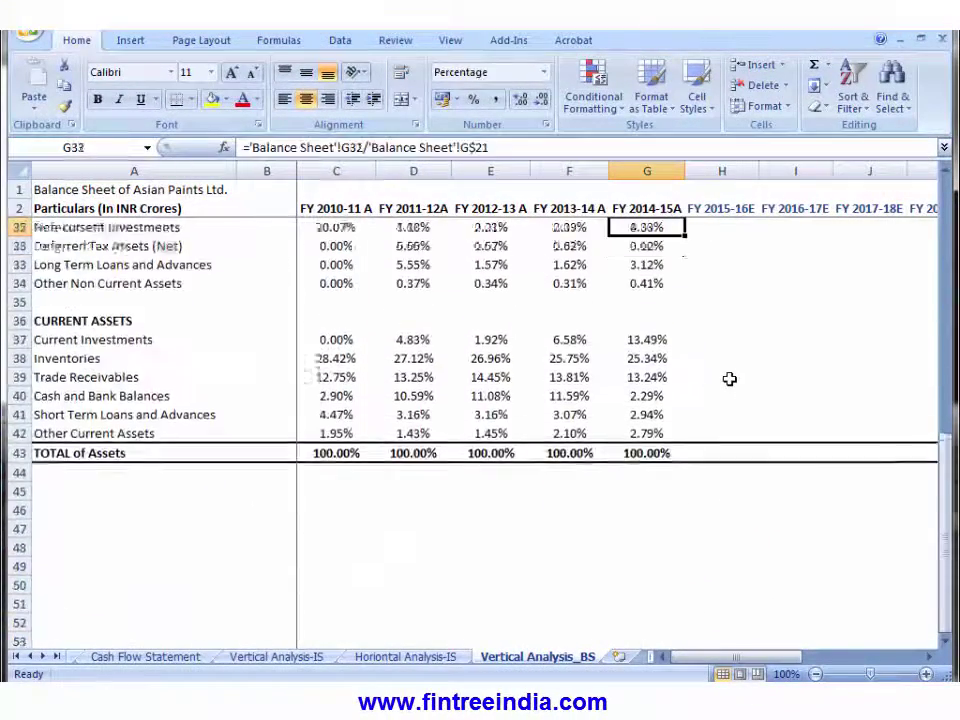
key(Down)
key(Down)
key(Down)
key(Down)
key(Down)
key(Down)
key(Down)
key(Down)
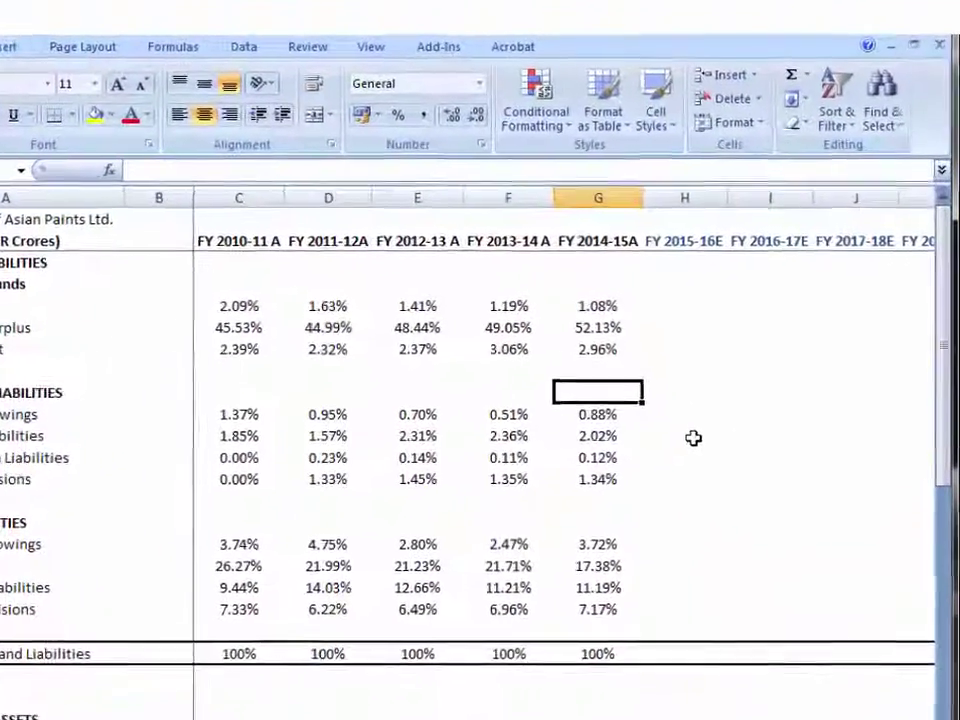
key(Down)
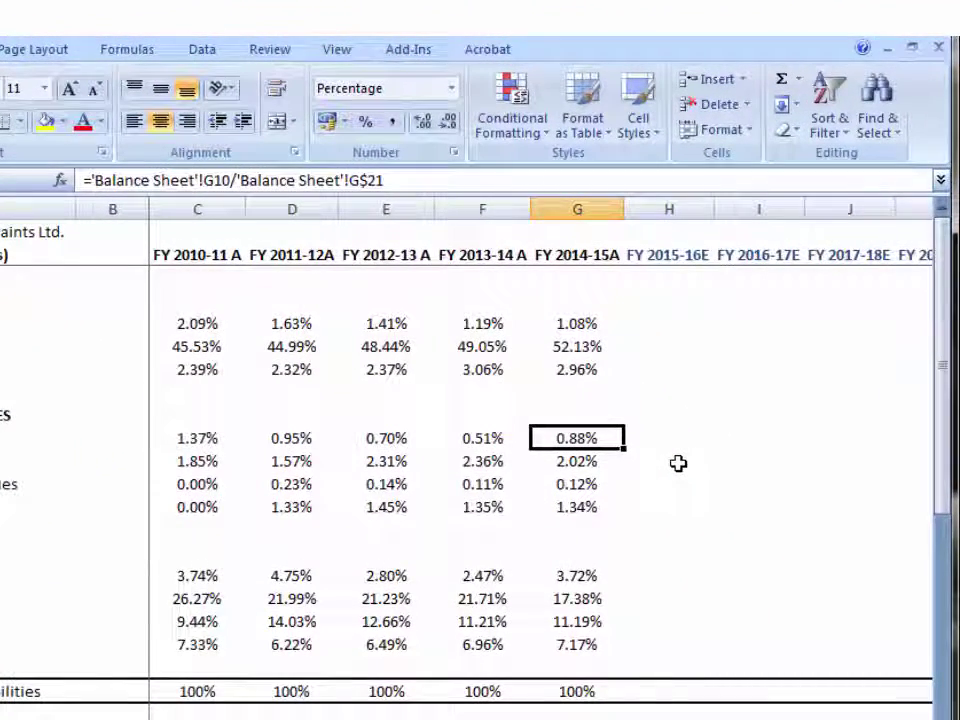
key(Down)
key(Down)
key(Down)
key(Down)
key(Down)
key(Down)
key(Down)
key(Down)
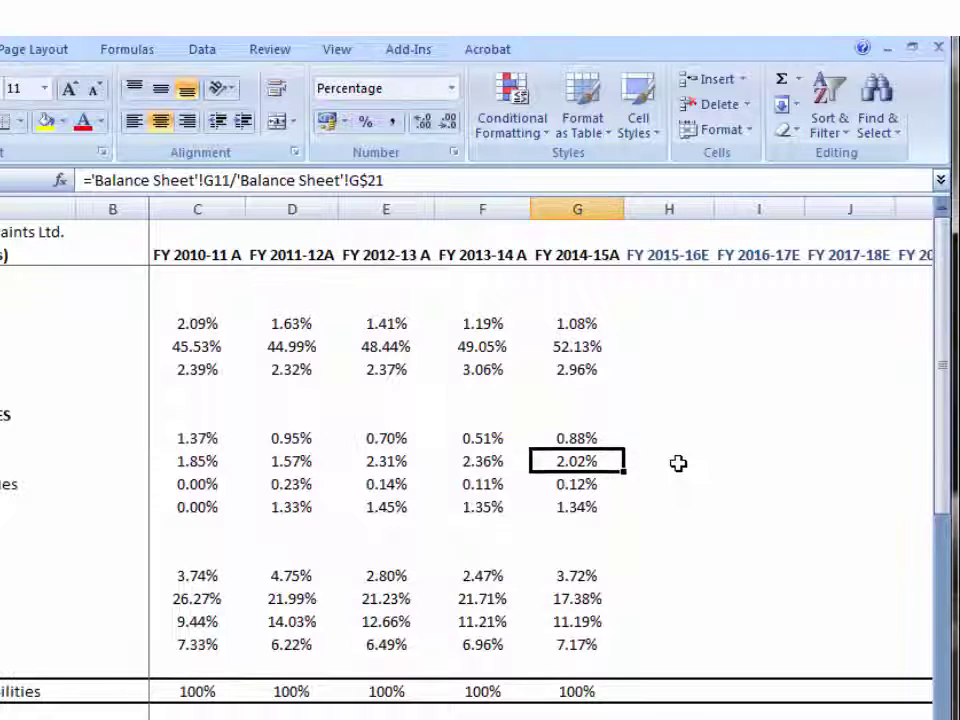
key(Up)
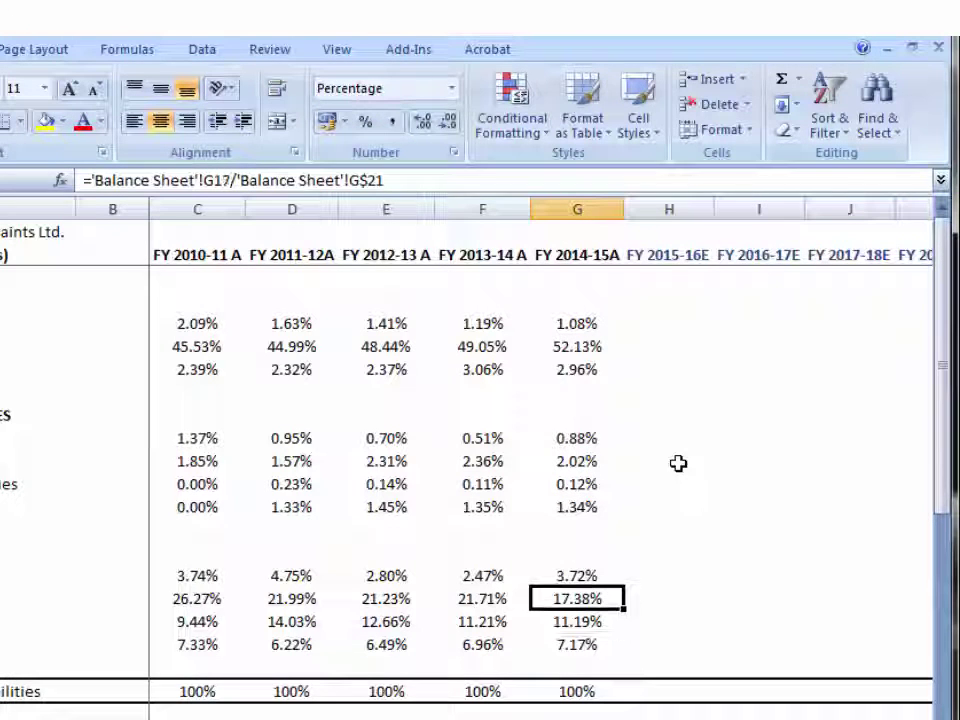
key(shift+Down)
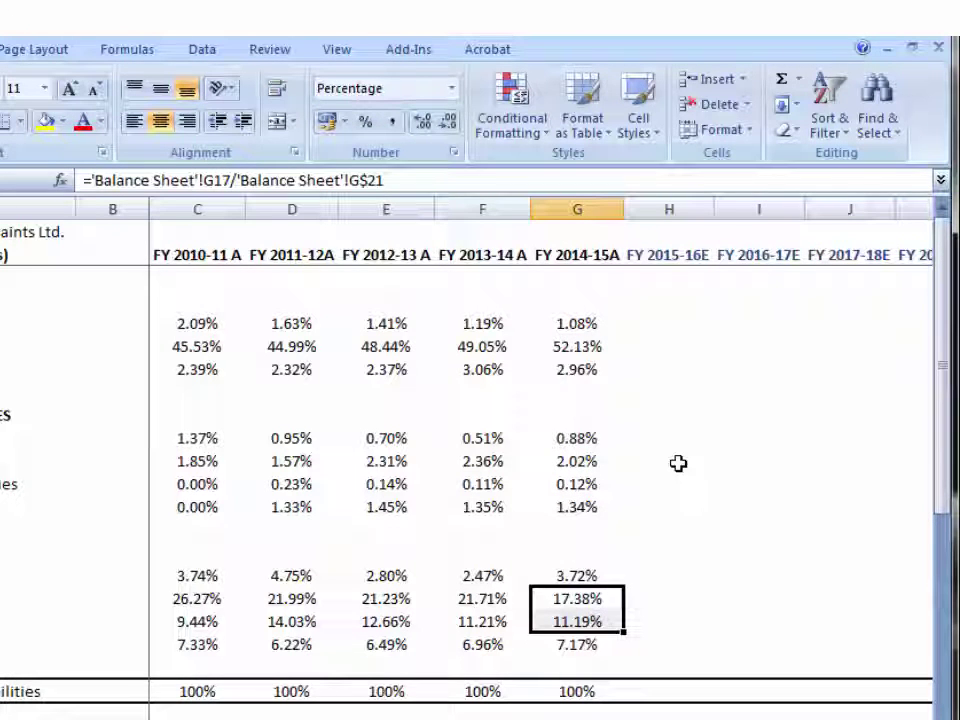
key(Down)
key(Left)
key(Right)
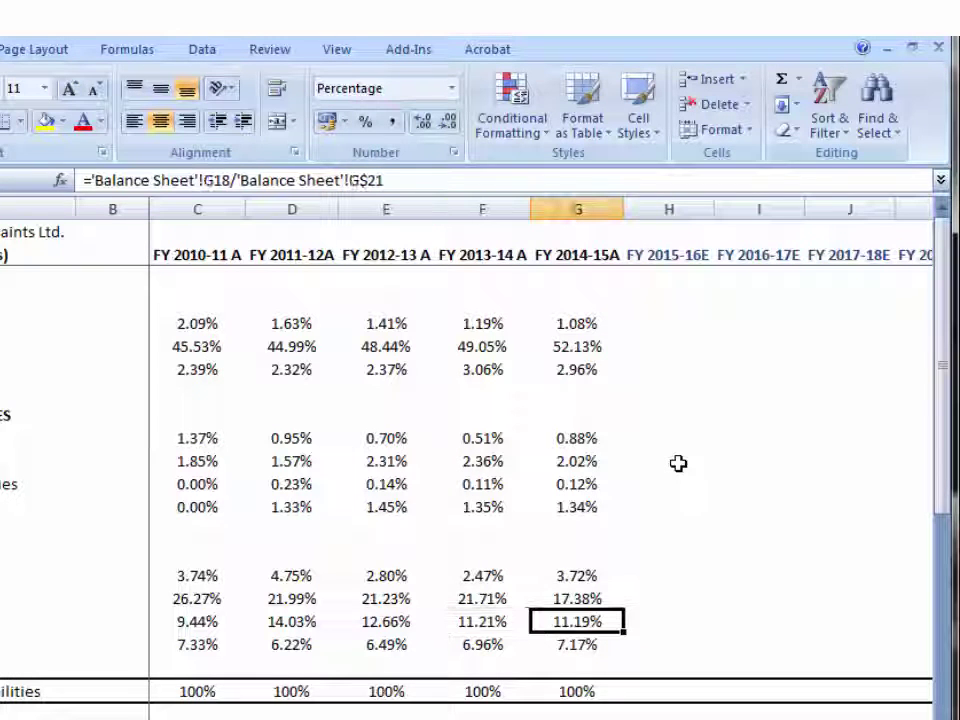
key(Up)
key(Up)
key(Down)
key(Down)
key(Down)
key(Up)
key(Up)
key(Down)
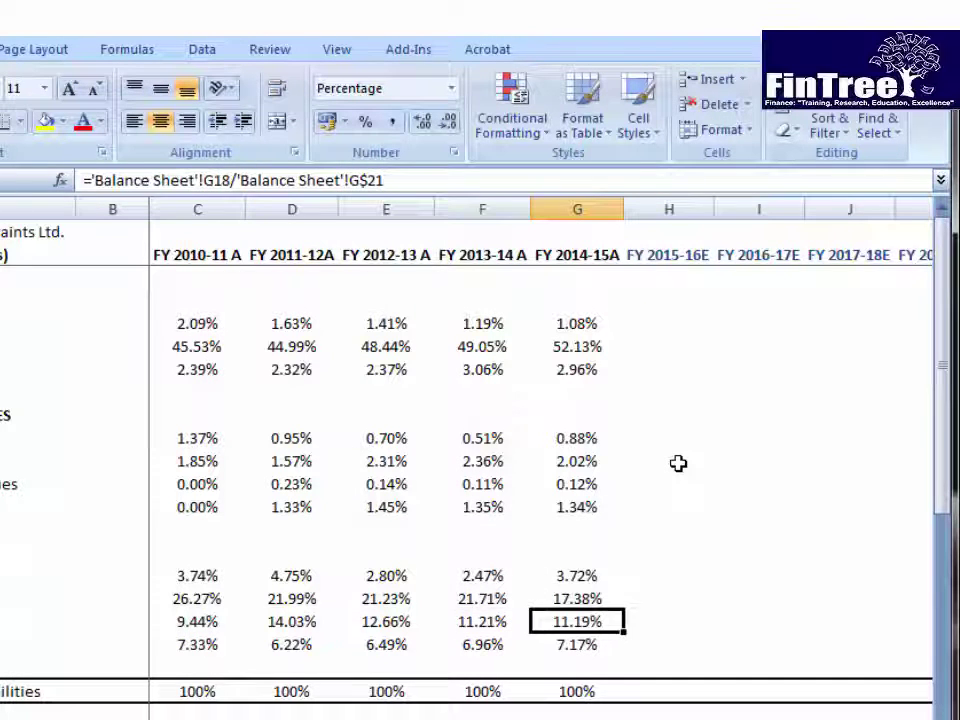
key(Page_Down)
key(Up)
key(Up)
key(Up)
key(Up)
key(Up)
key(Up)
key(Up)
key(Up)
key(Up)
key(Up)
key(Up)
key(Up)
key(Up)
key(Up)
key(Up)
key(Up)
key(Up)
key(Up)
key(Up)
key(Up)
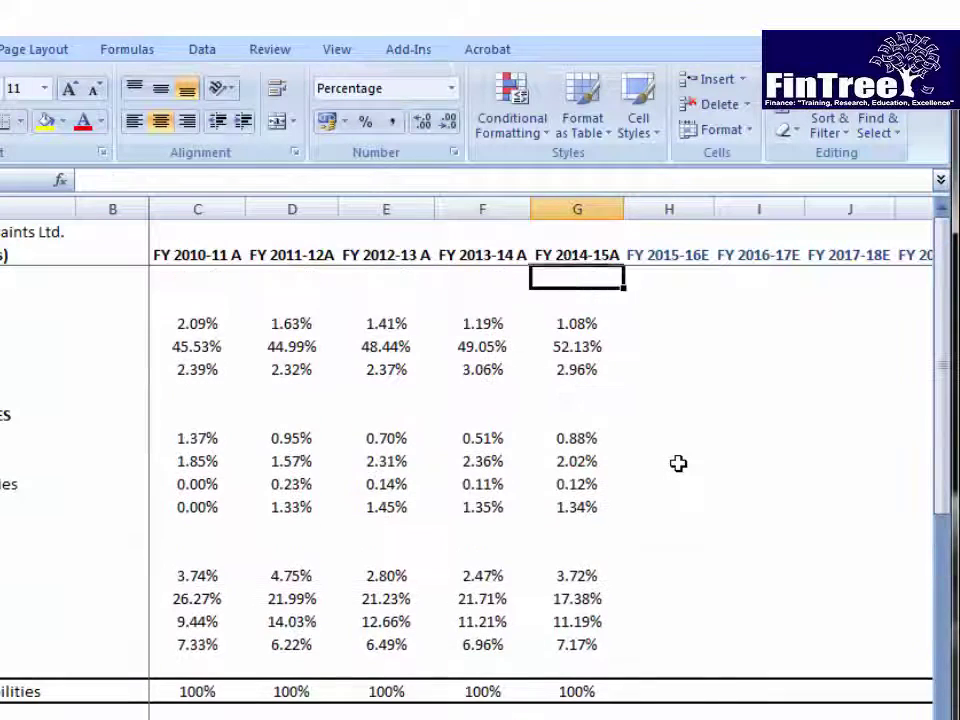
key(Up)
key(Up)
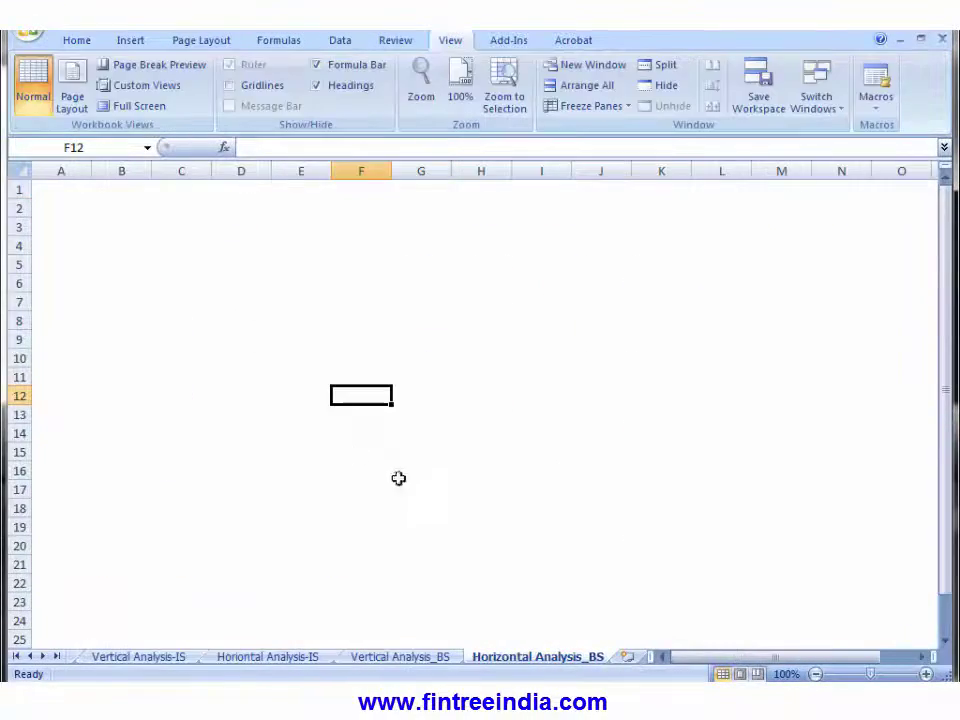
Start a formula in D5 referencing FY 2011-12 Share Capital on the Balance Sheet.
key(ctrl+Page_Up)
key(ctrl+Page_Up)
key(ctrl+Page_Up)
key(ctrl+Page_Up)
key(ctrl+Page_Up)
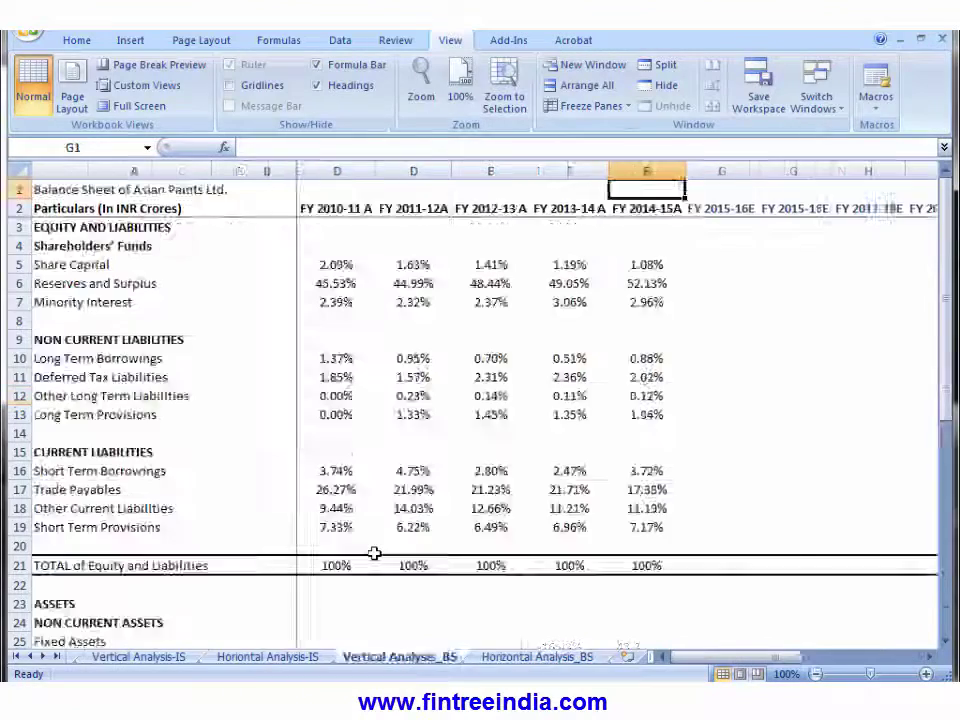
key(ctrl+Home)
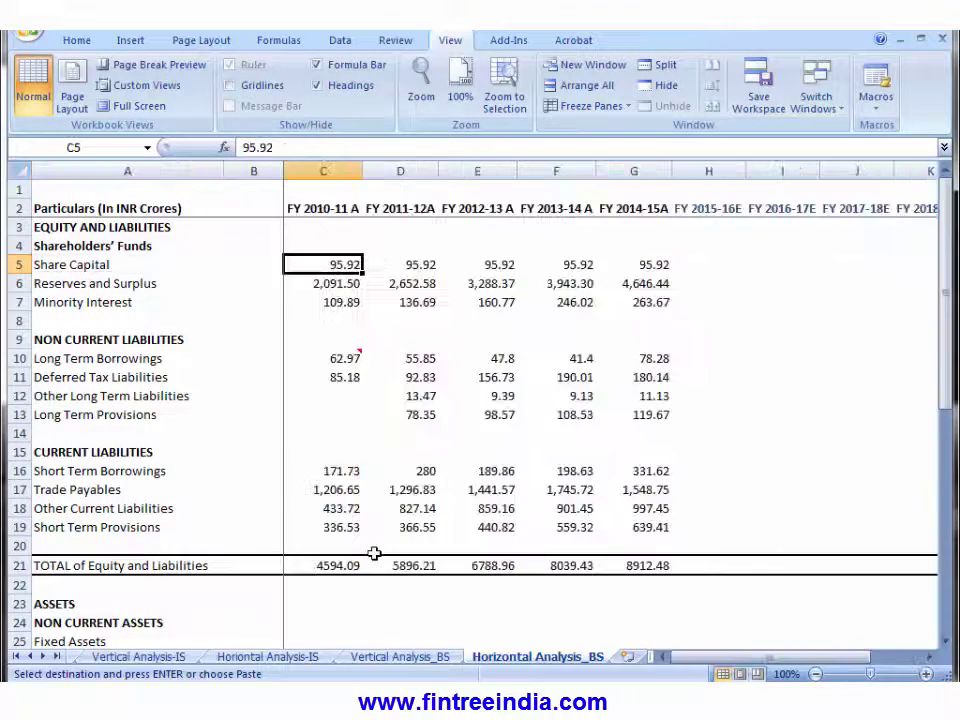
key(Right)
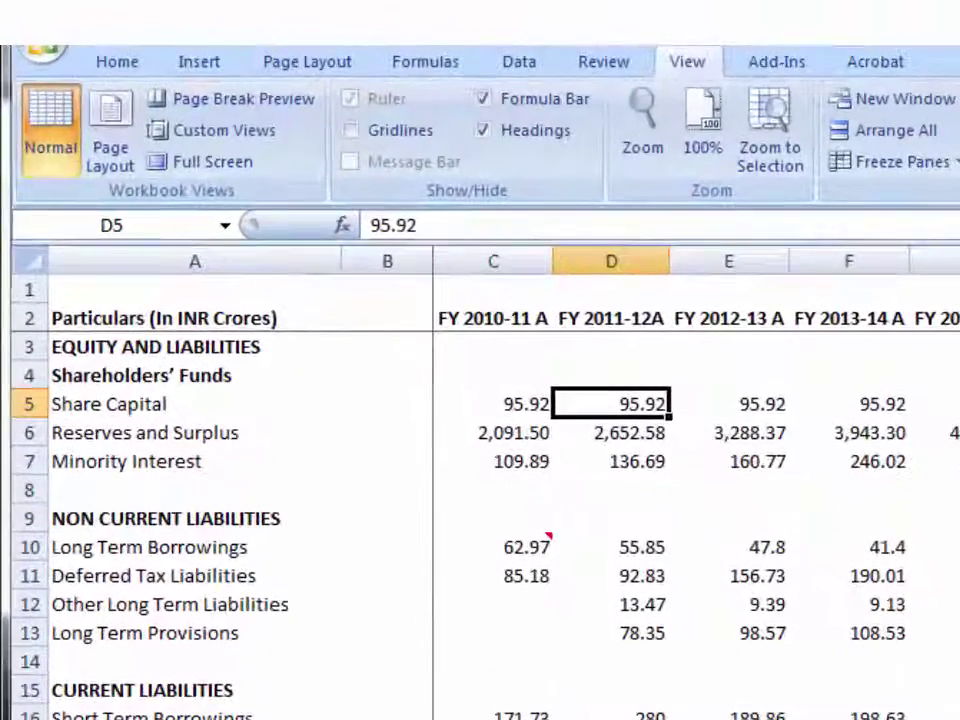
text(=)
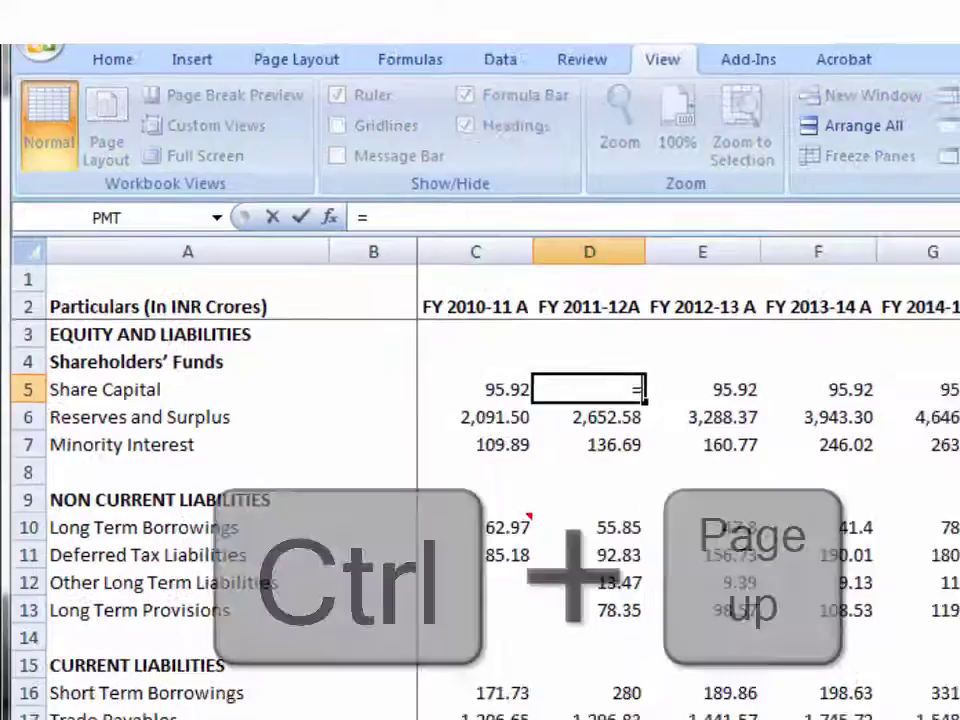
key(ctrl+Page_Up)
key(ctrl+Page_Up)
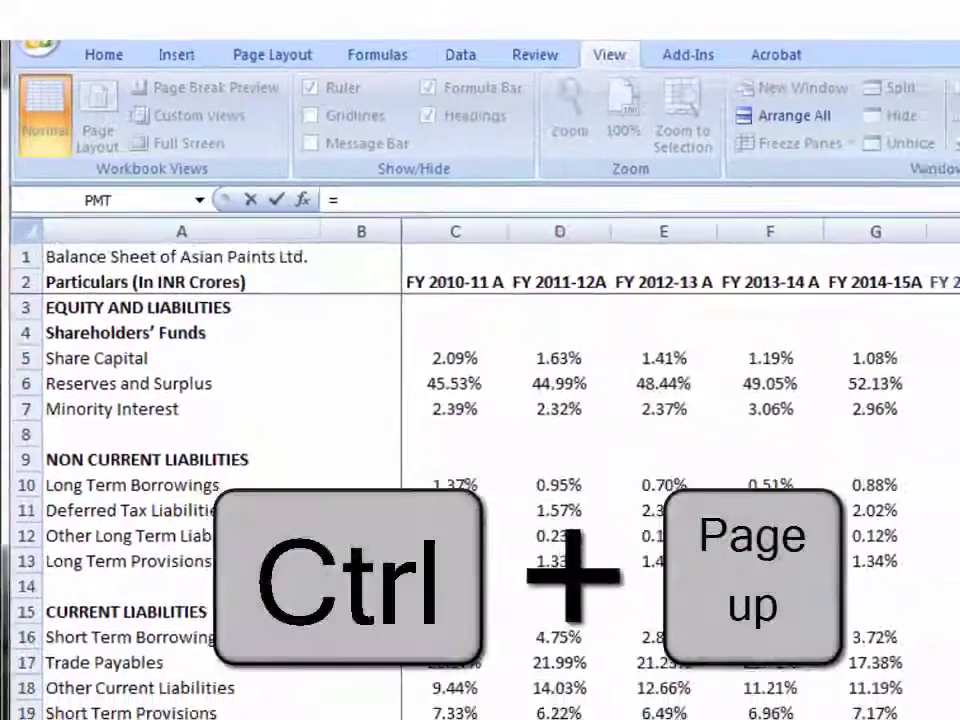
key(ctrl+Page_Up)
key(ctrl+Page_Up)
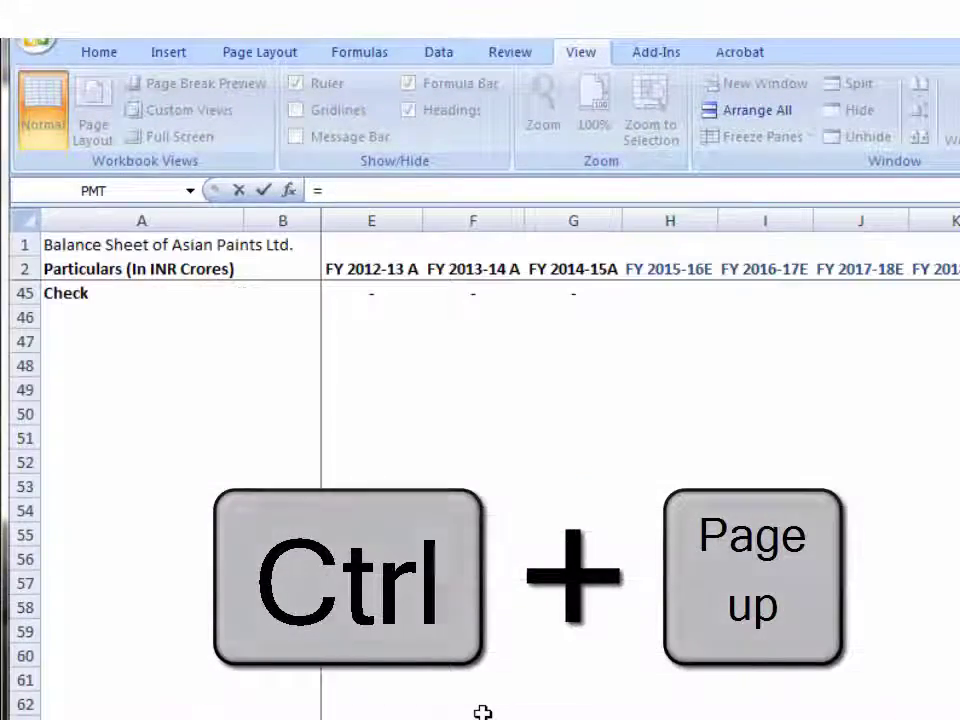
key(Up)
key(Up)
key(Up)
key(Up)
key(Up)
key(Up)
key(Up)
key(Up)
key(Up)
key(Up)
key(Up)
key(Up)
key(Up)
key(Up)
key(Up)
key(Up)
key(Up)
key(Up)
key(Up)
key(Up)
key(Left)
key(Left)
key(Left)
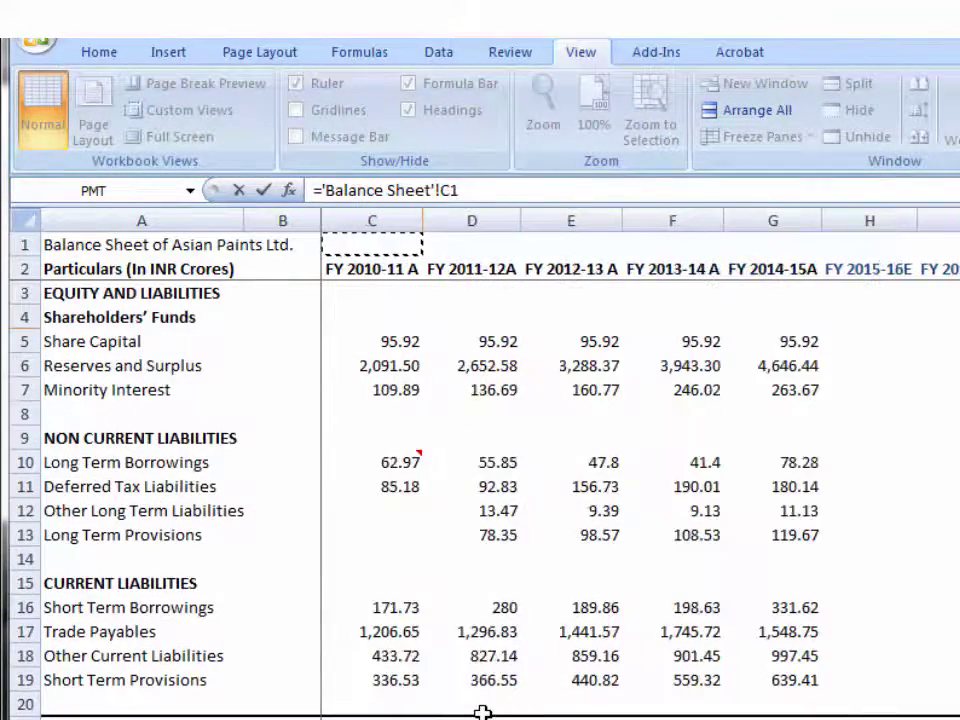
key(Left)
key(Down)
key(Down)
key(Down)
key(Down)
key(Right)
key(Right)
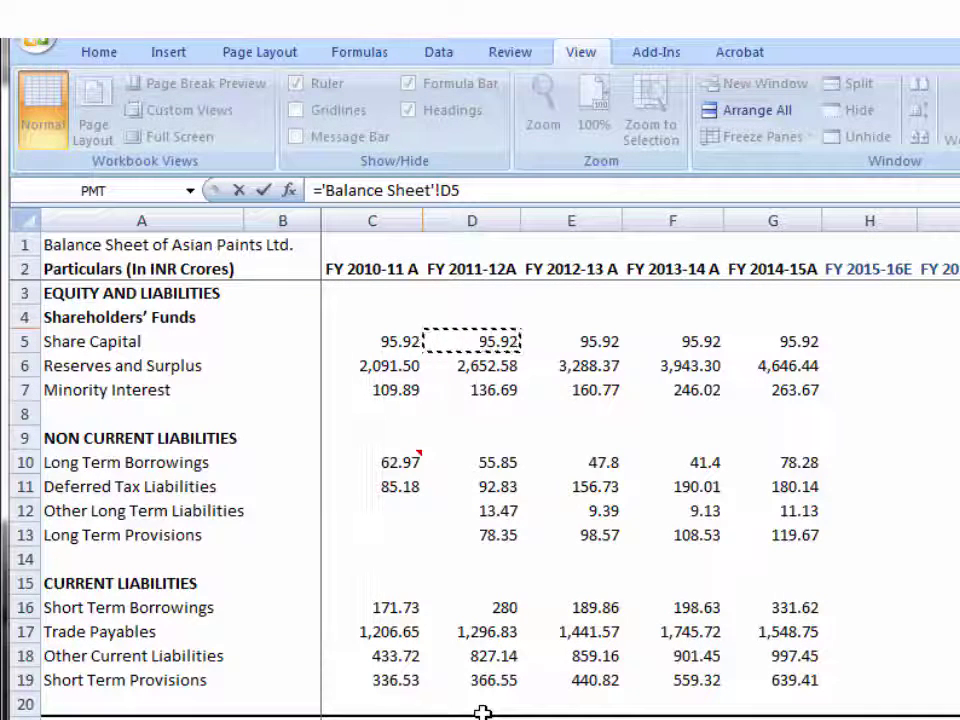
Complete D5 as ='Balance Sheet'!D5/'Balance Sheet'!C5-1.
text(/)
key(Left)
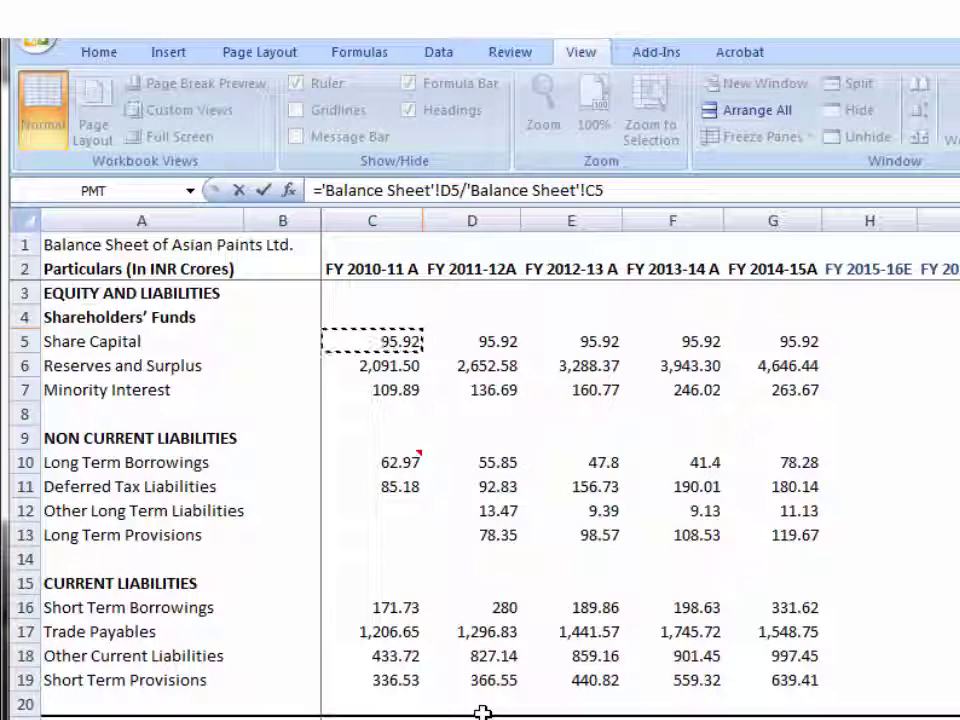
text(-1)
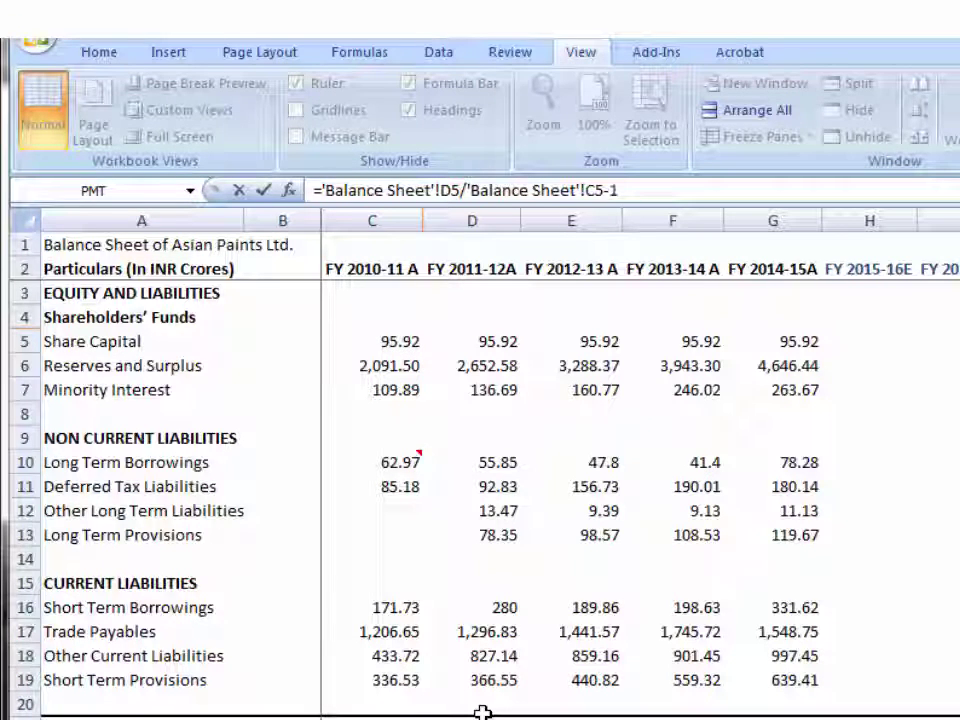
key(Return)
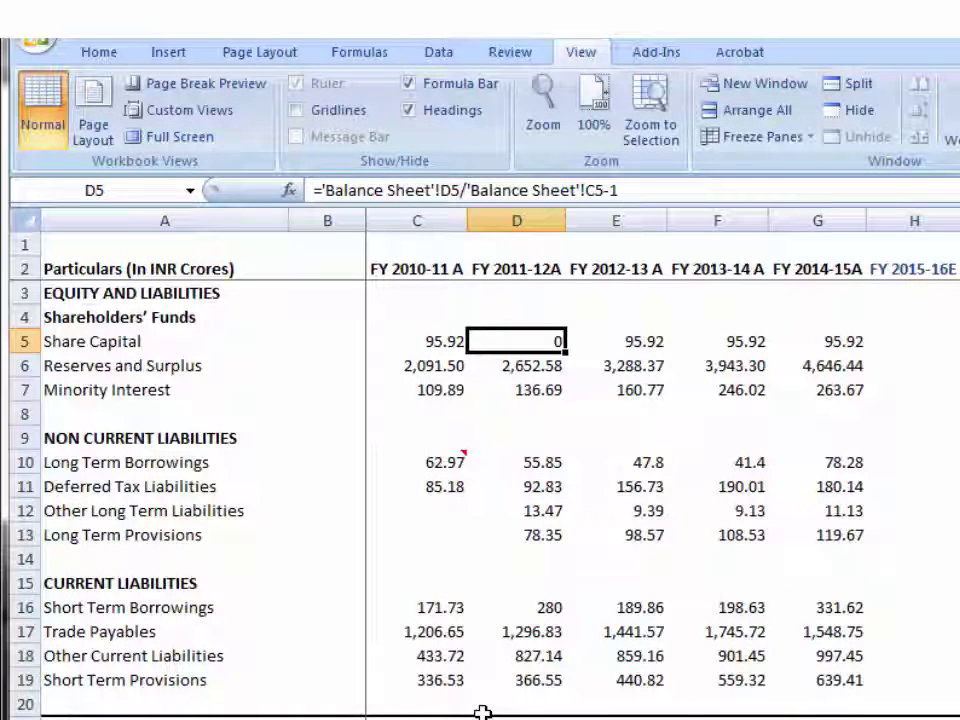
Format D5 to three decimals and fill the growth formula into D5:G7.
key(ctrl+shift+1)
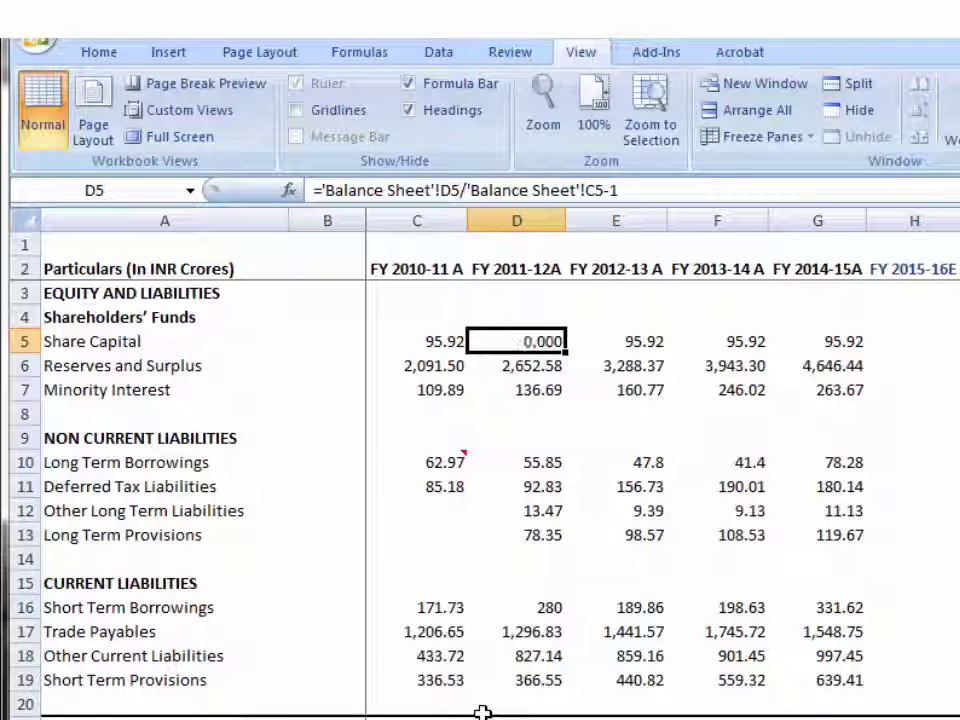
key(ctrl+c)
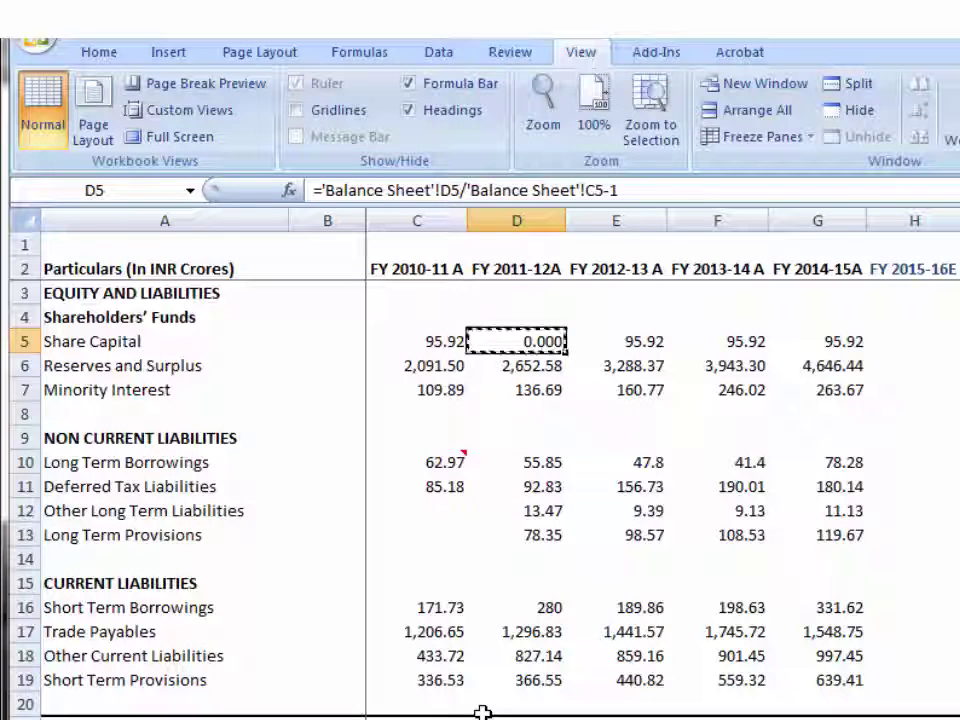
key(Down)
key(Up)
key(shift+Down)
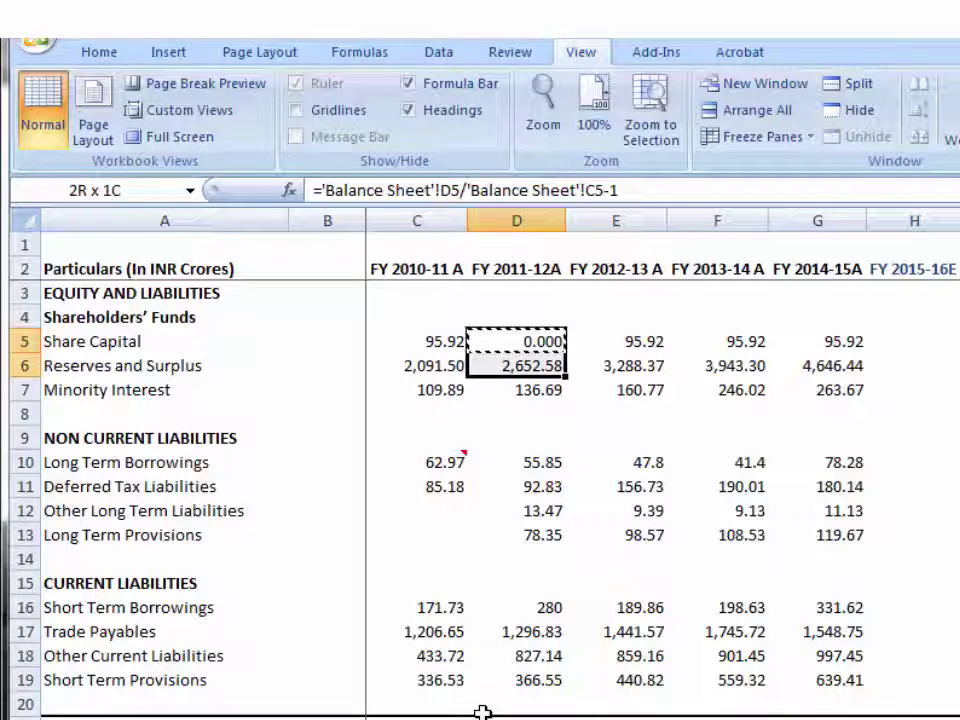
key(shift+Down)
key(shift+Right)
Paste the growth formula into the non-current liability rows D10:G13.
key(shift+Right)
key(shift+Right)
key(ctrl+v)
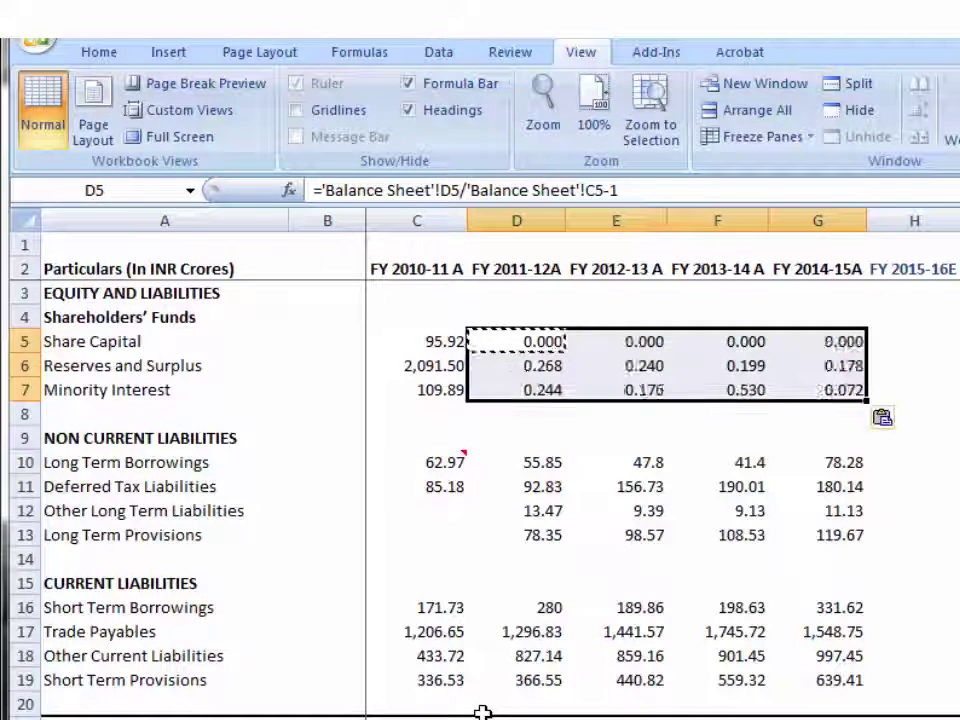
key(Down)
key(Down)
key(Down)
key(Down)
key(Down)
key(shift+Down)
key(shift+Down)
key(shift+Down)
key(shift+Right)
key(shift+Right)
key(shift+Right)
key(ctrl+v)
key(Down)
key(Down)
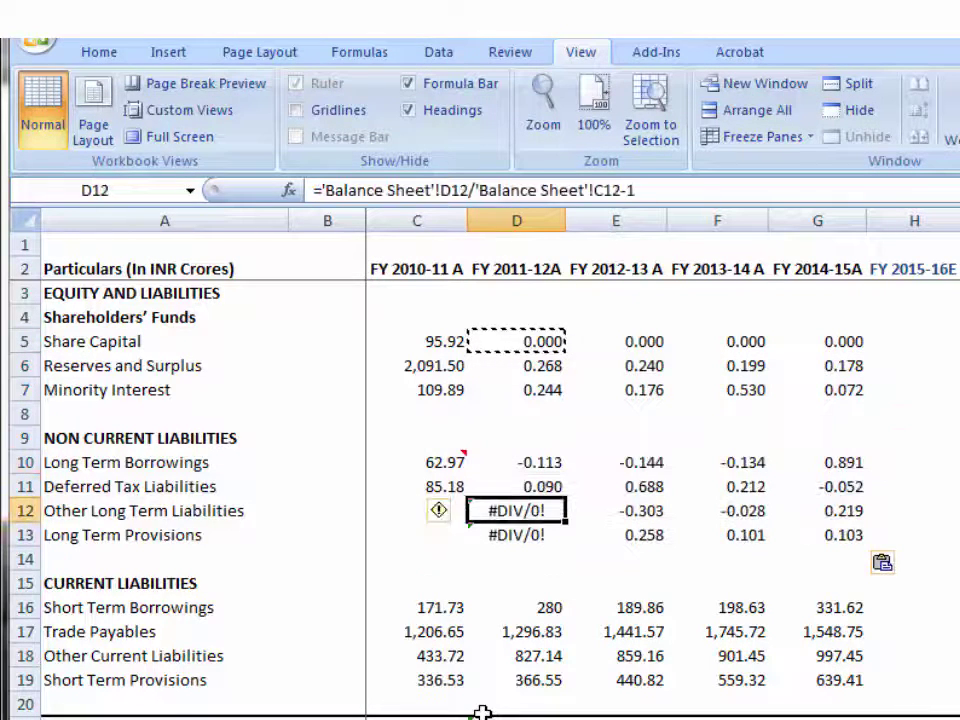
Clear the #DIV/0! errors in D12:D13, D32:D34 and E32.
key(shift+Down)
key(Delete)
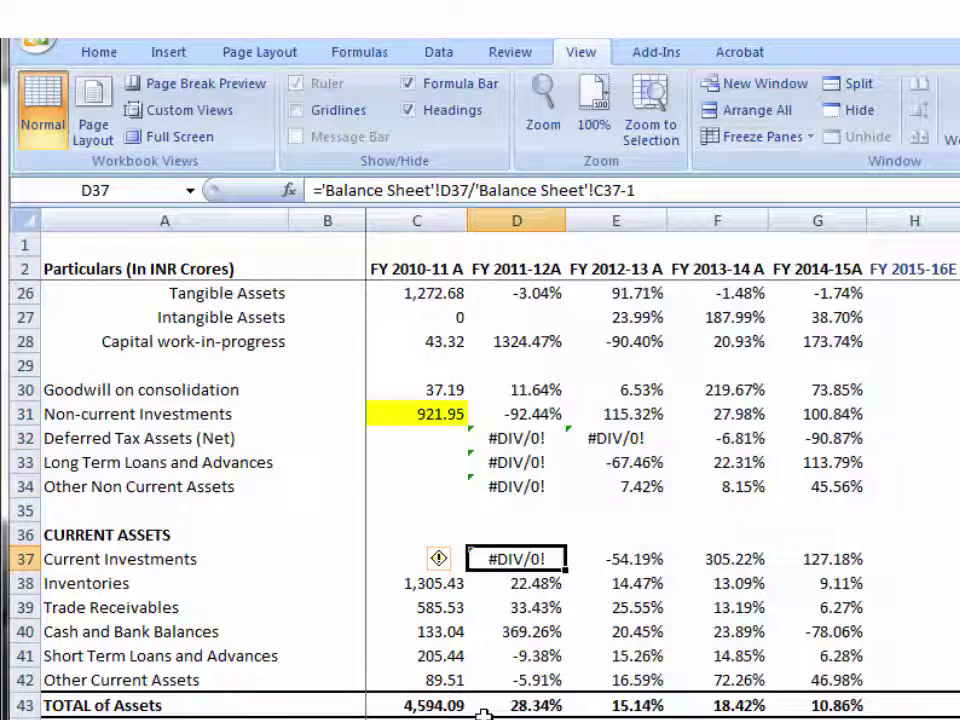
key(Up)
key(Up)
key(Up)
key(Up)
key(Up)
key(shift+Down)
key(shift+Down)
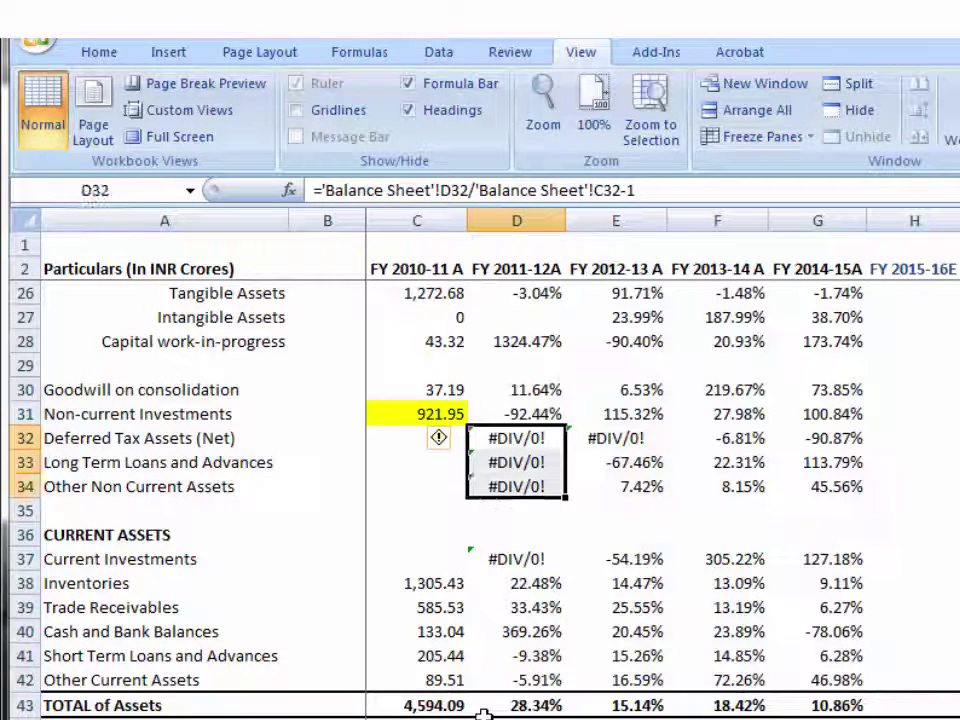
key(Delete)
key(Right)
key(Delete)
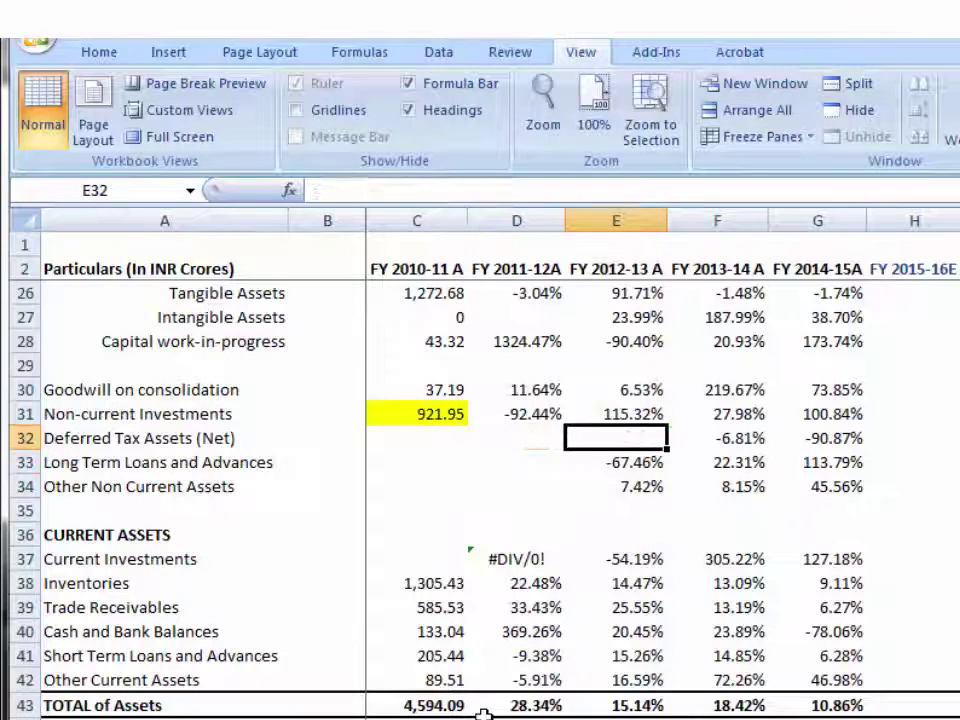
Select the FY 2010-11 base-year figures down column C.
key(ctrl+Home)
key(Down)
key(shift+Down)
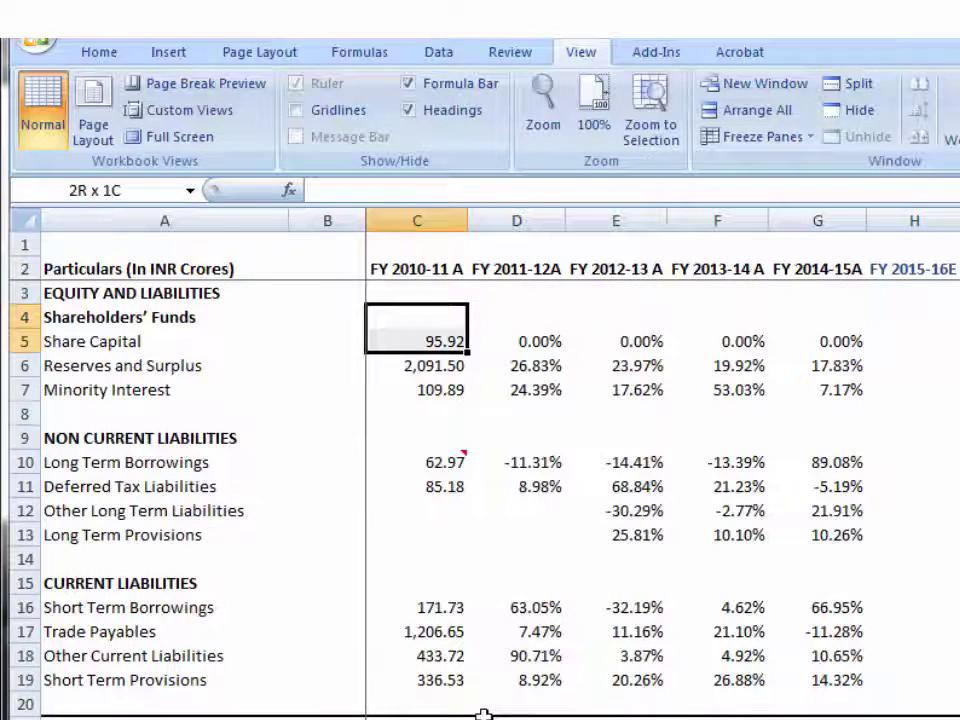
key(shift+Down)
key(shift+Down)
key(ctrl+shift+Down)
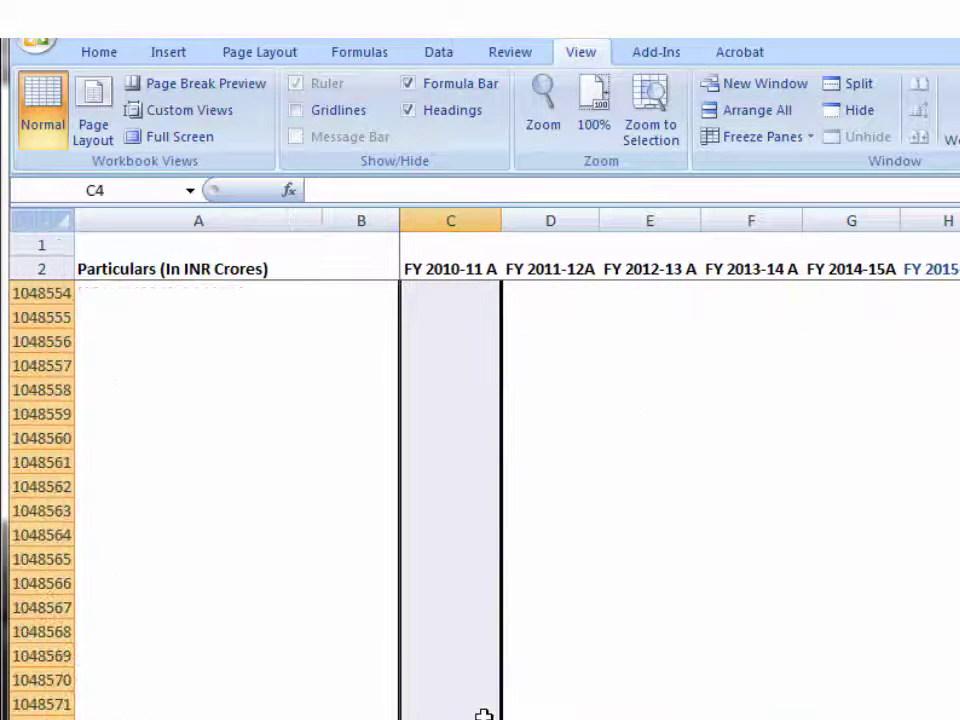
Clear the FY 2010-11 base-year amounts from column C and return to cell C4.
key(ctrl+Home)
key(Up)
key(Down)
key(Down)
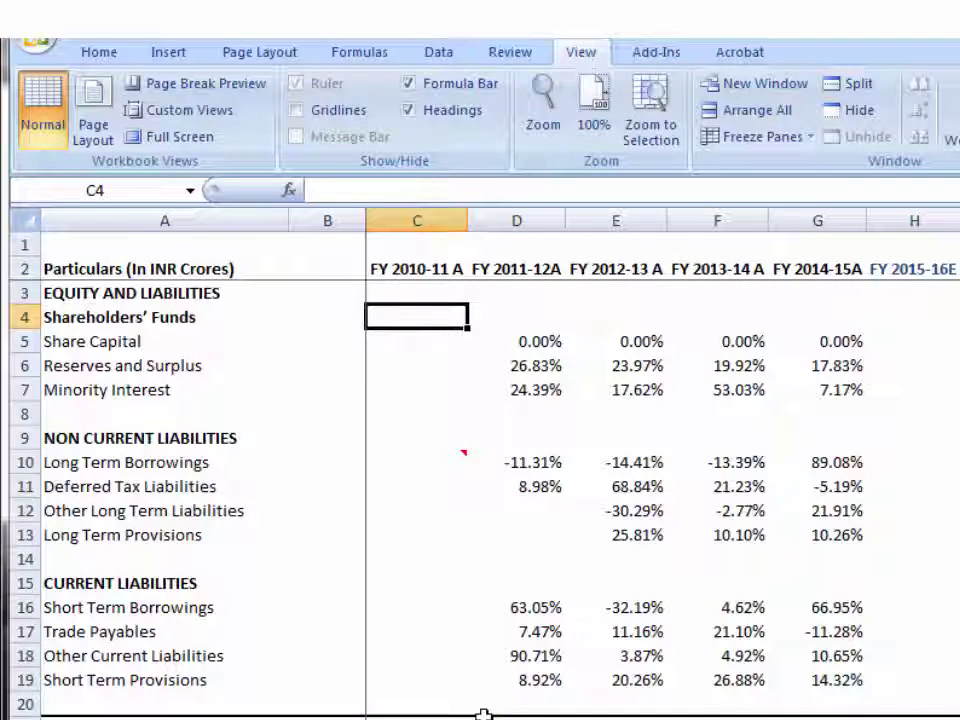
Check the growth formulas in the upper rows, including G10 and Reserves and Surplus.
key(Down)
key(Down)
key(Down)
key(Down)
key(Down)
key(Right)
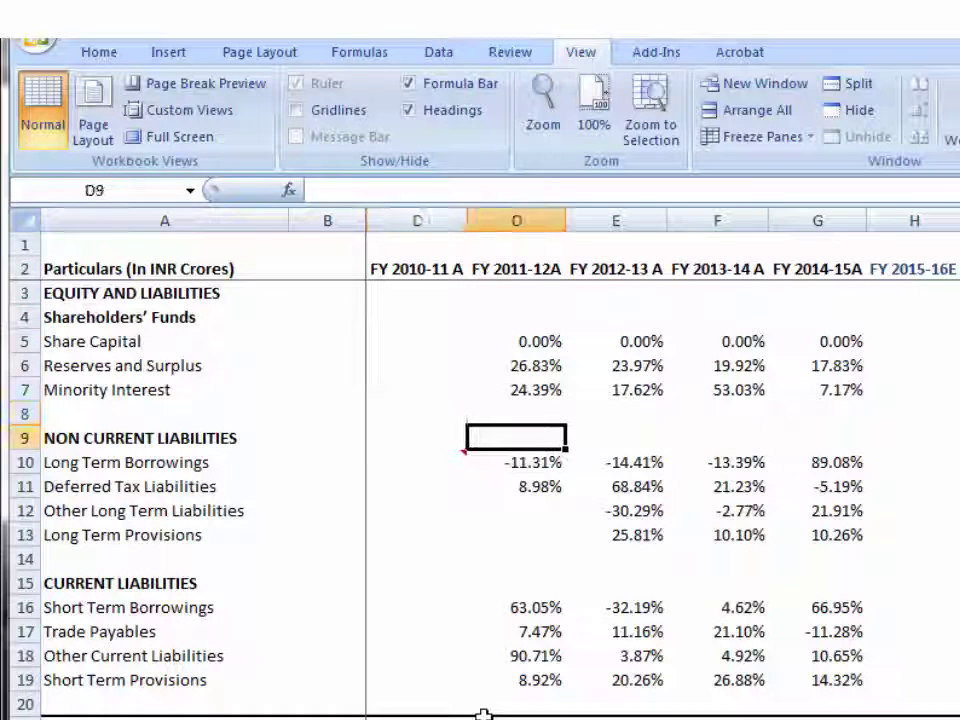
key(Right)
key(Right)
key(Right)
key(Down)
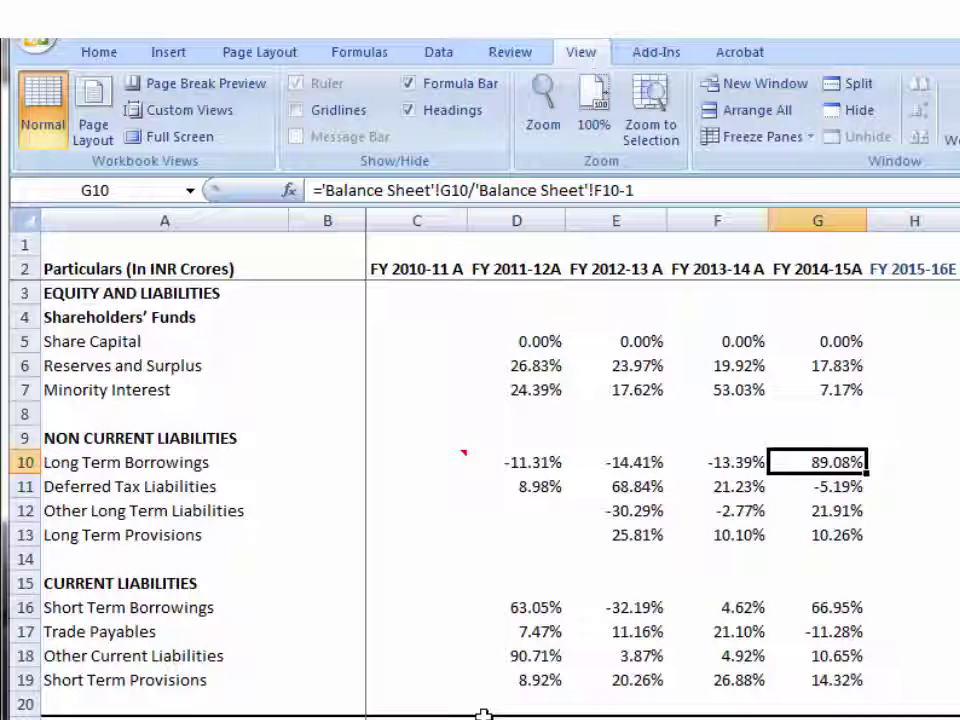
key(Up)
key(Up)
key(Up)
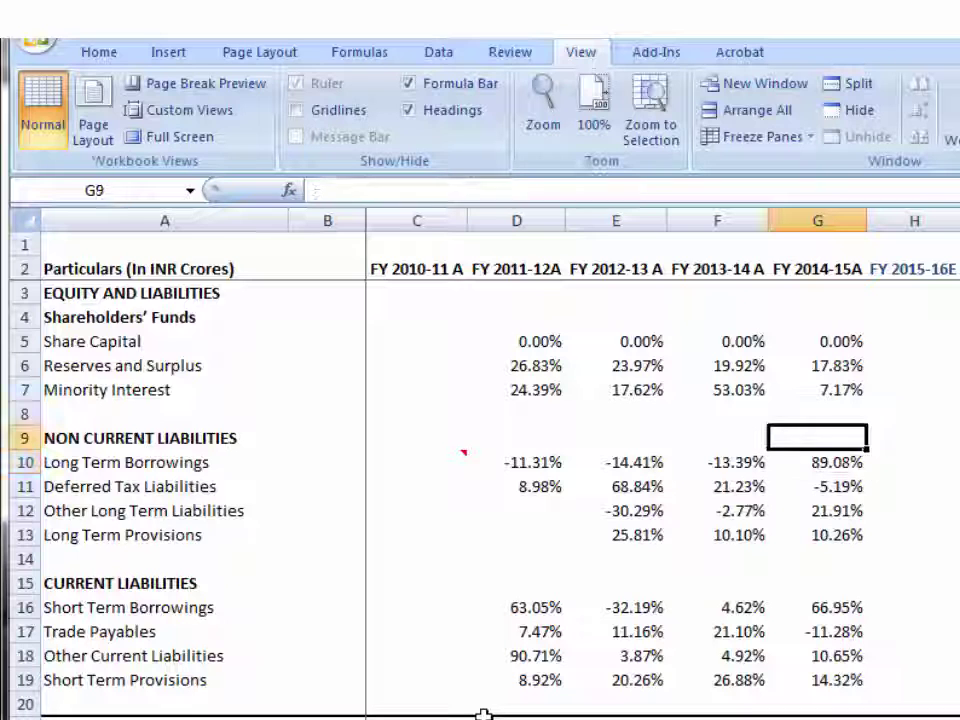
key(Left)
key(Left)
key(Left)
key(Up)
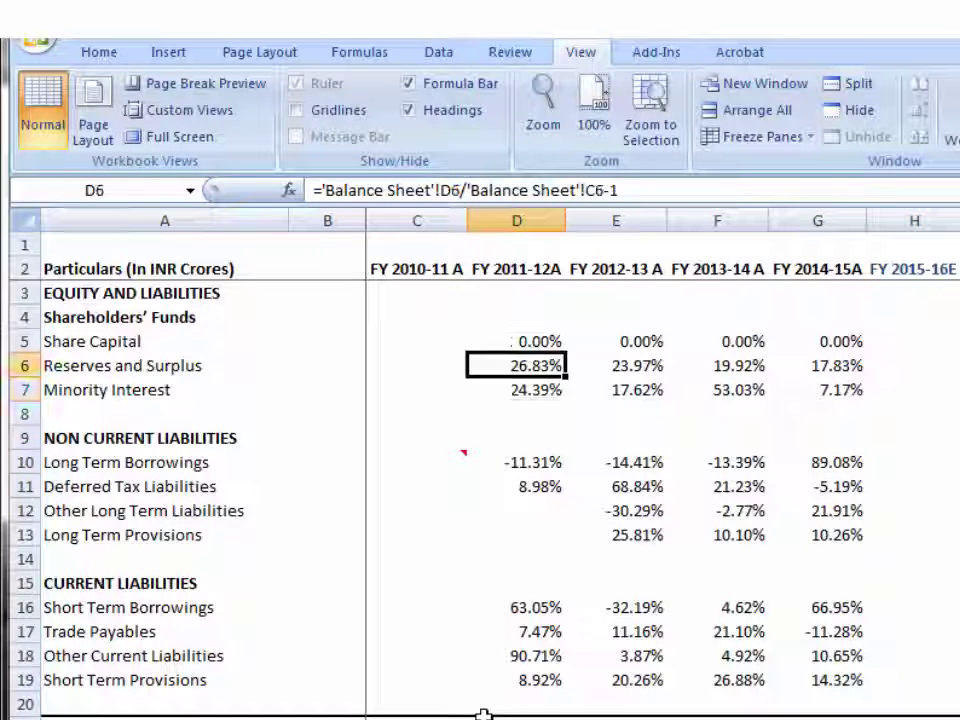
key(Down)
key(Down)
Verify the Share Capital (D5), E18 and Trade Payables (D17 onward) growth formulas.
key(Up)
key(Up)
key(Up)
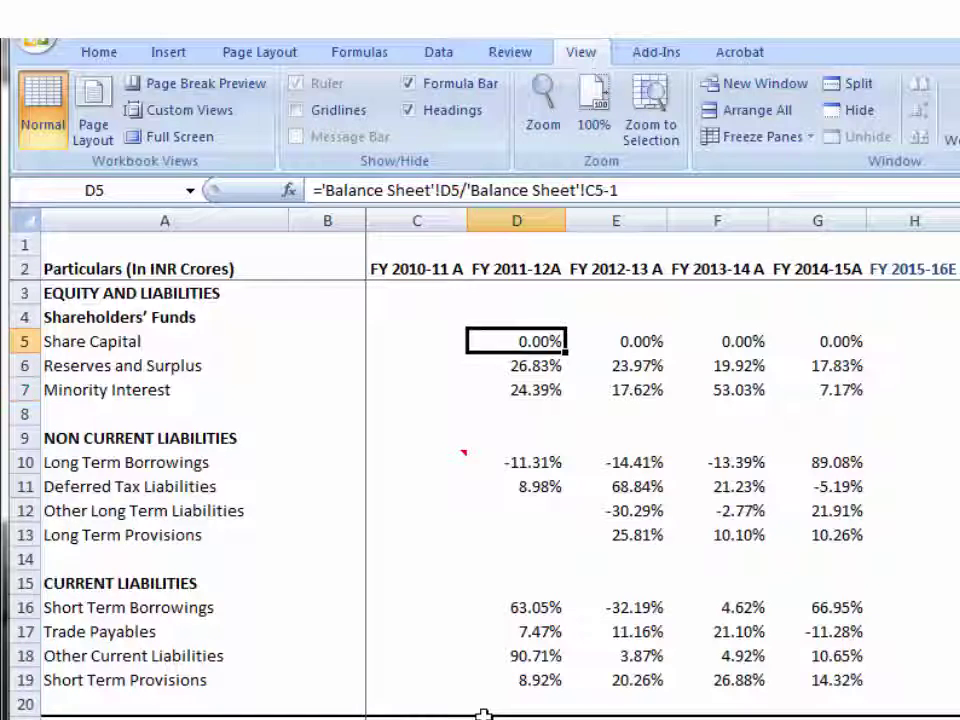
key(Down)
key(Down)
key(Down)
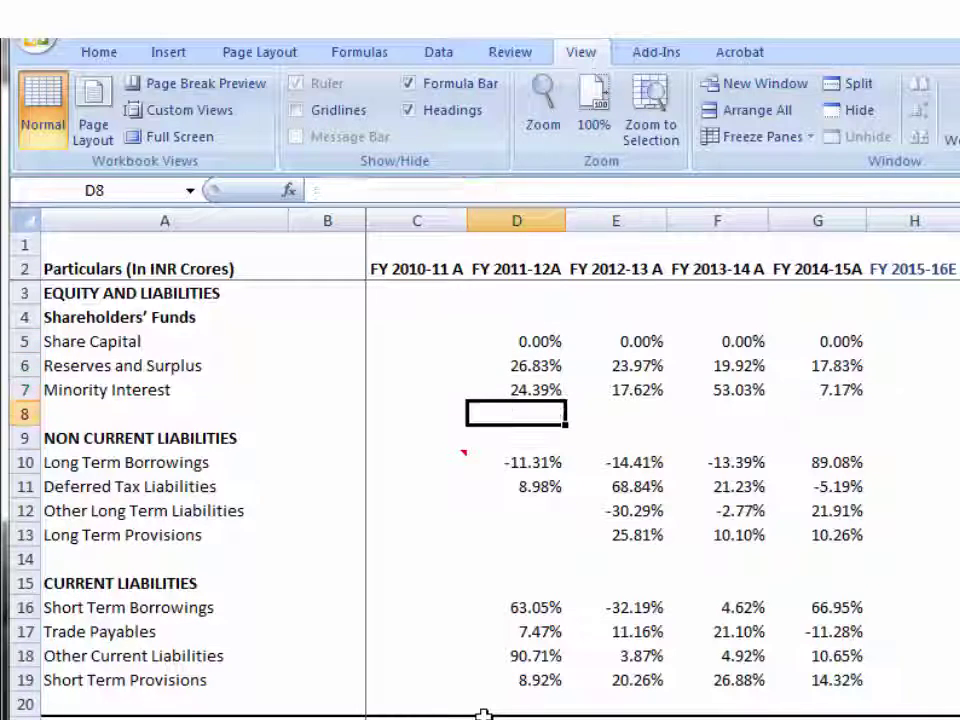
key(Down)
key(Down)
key(Down)
key(Down)
key(Down)
key(Right)
key(Down)
key(Down)
key(Down)
key(Down)
key(Down)
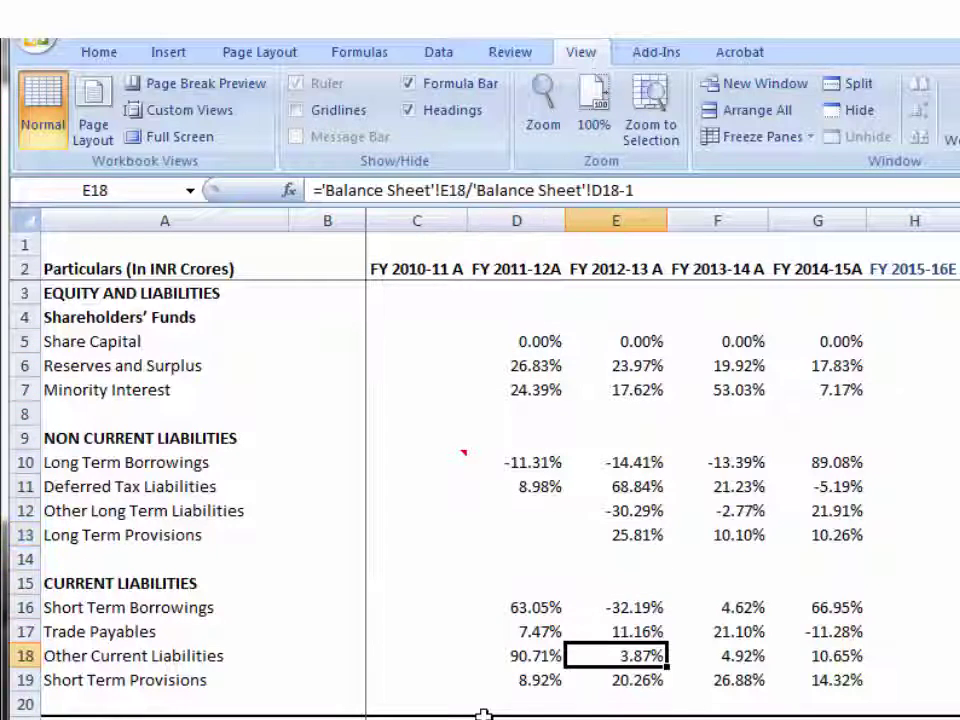
key(Left)
key(Up)
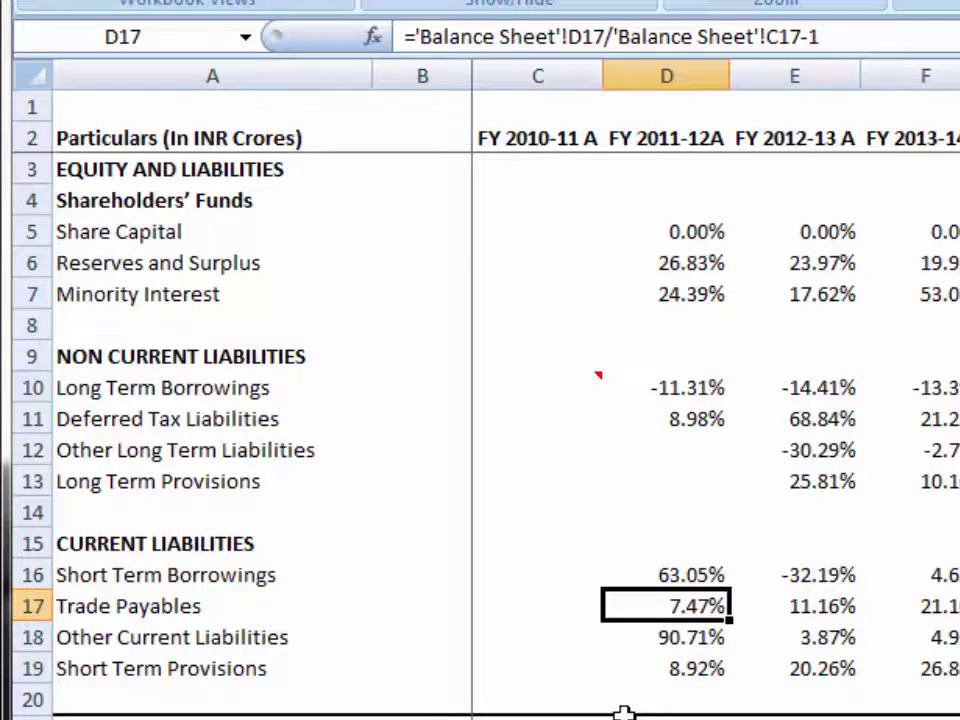
key(Right)
key(Right)
key(Right)
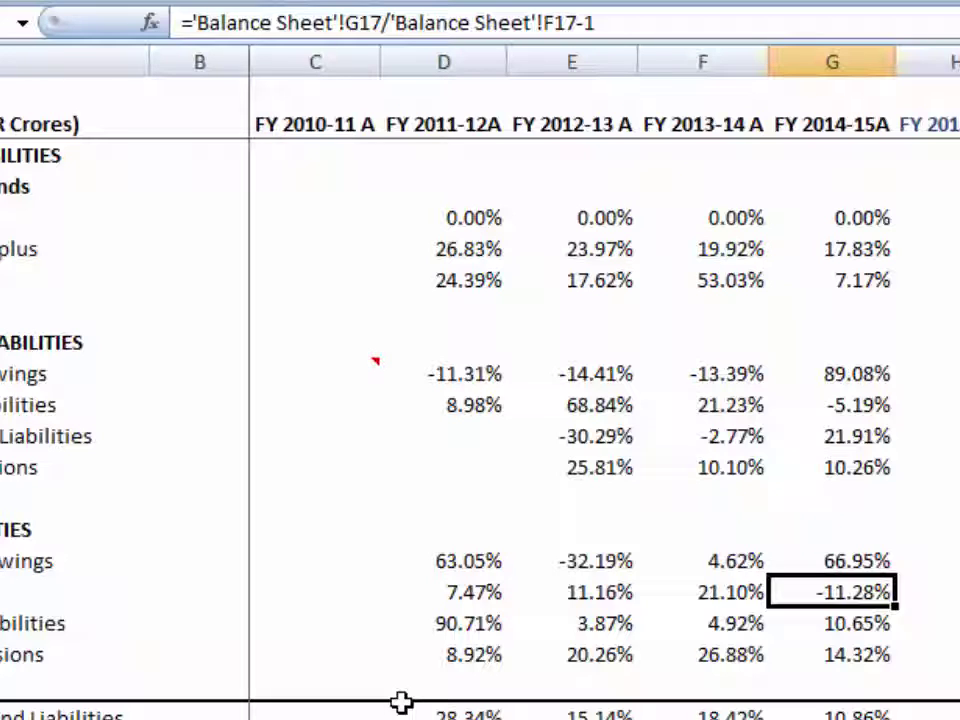
key(Down)
key(Down)
key(Down)
key(Down)
key(Down)
key(Down)
key(Down)
key(Down)
key(Down)
key(Down)
key(Down)
key(Down)
key(Down)
key(Down)
key(Down)
key(Down)
key(Down)
key(Down)
key(Down)
key(Down)
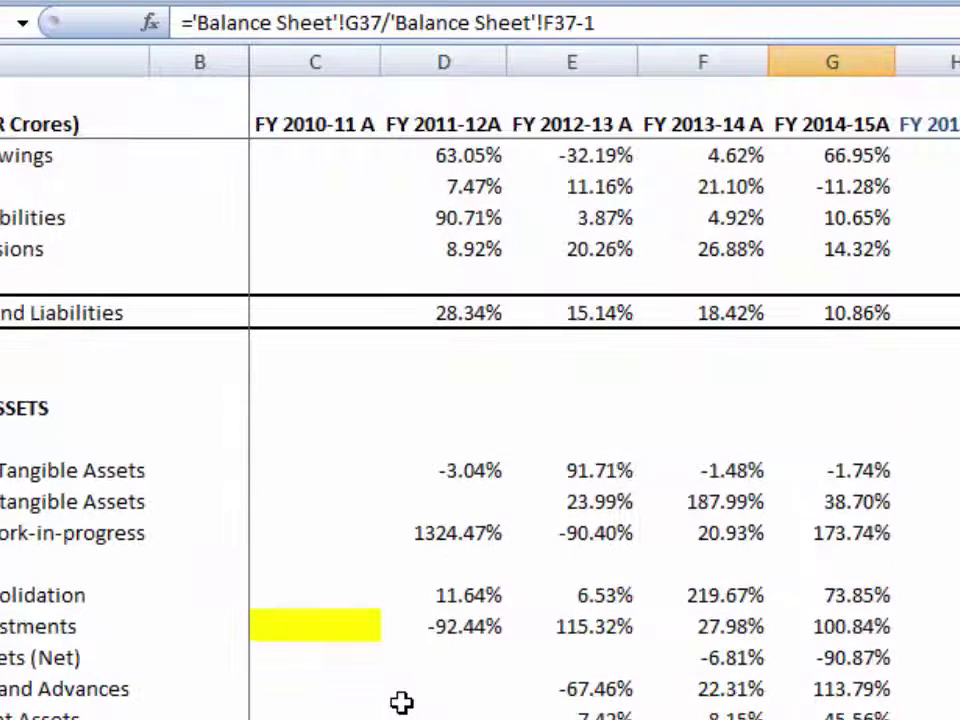
key(Left)
key(Left)
key(Up)
key(Up)
key(Up)
key(Up)
key(Up)
key(Up)
key(Up)
key(Up)
key(Up)
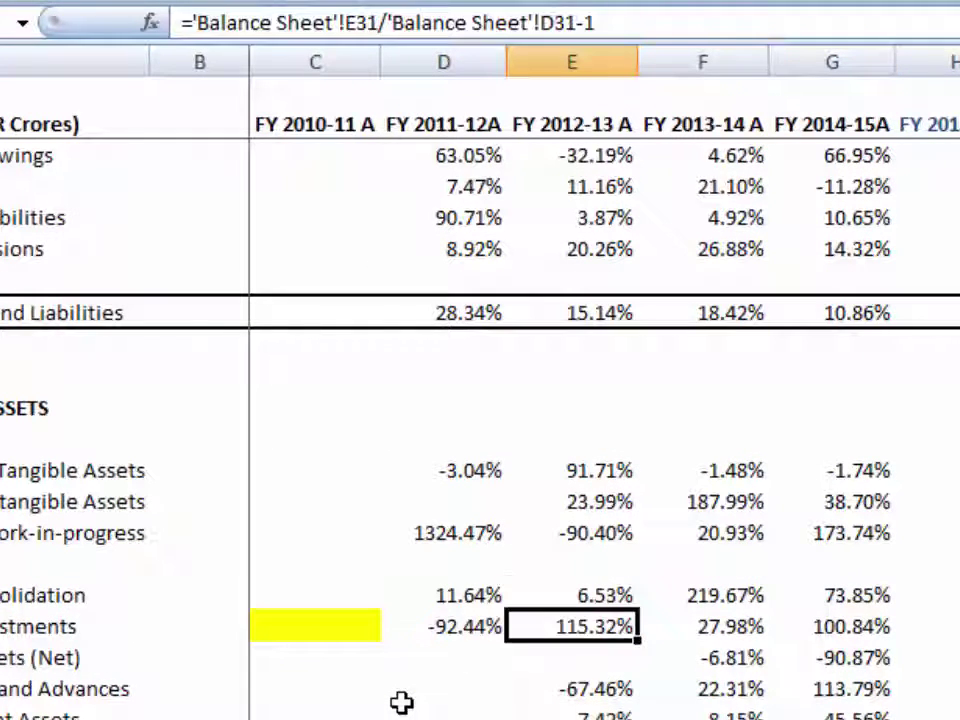
key(Up)
key(Up)
key(Left)
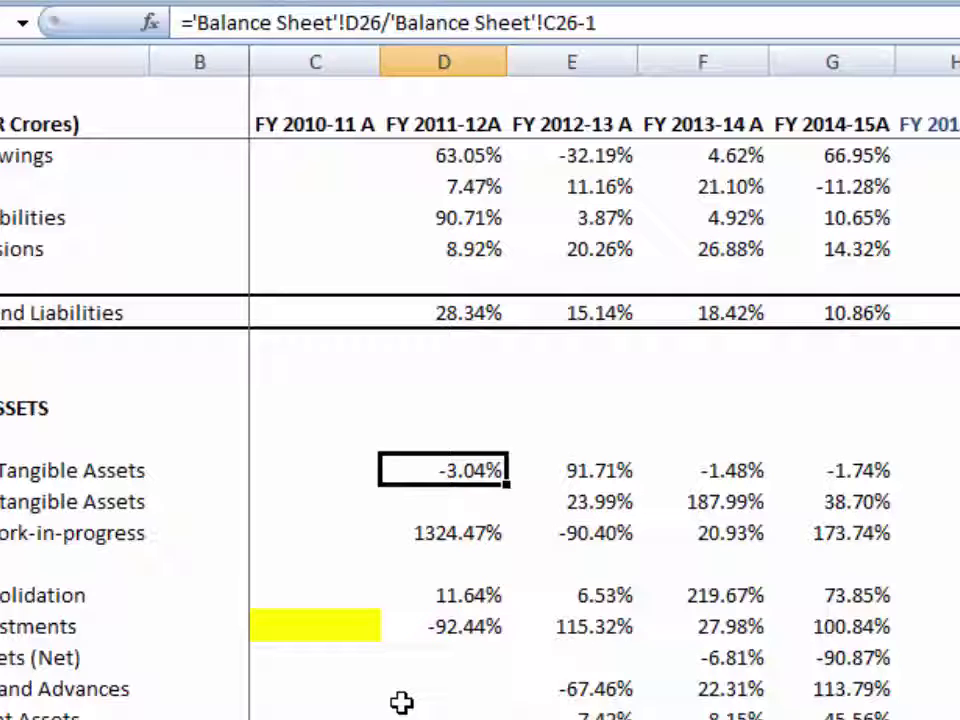
key(Right)
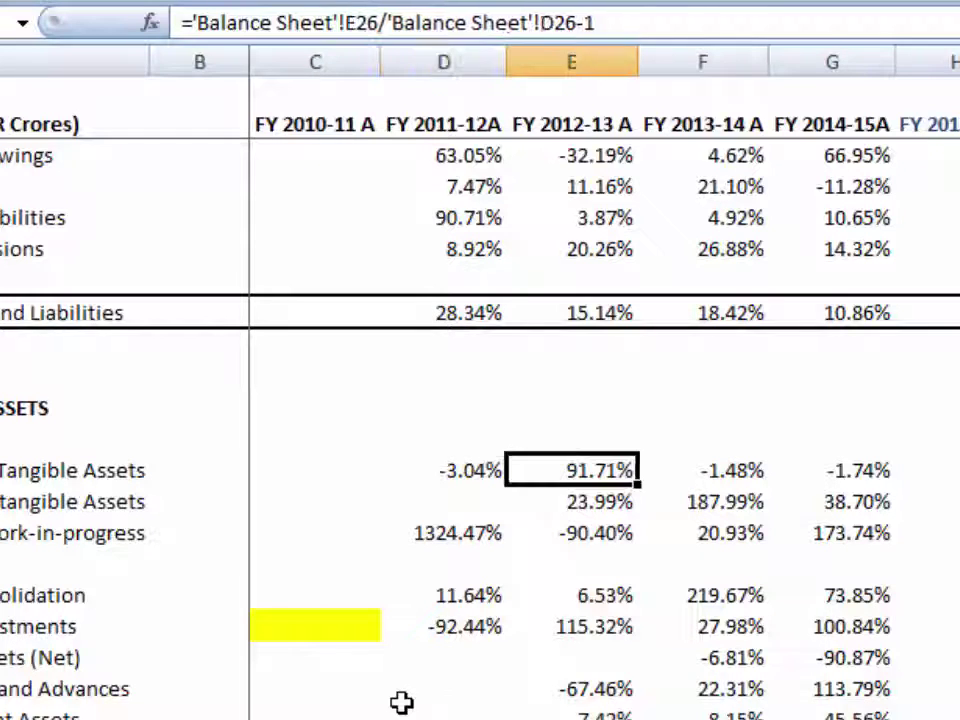
key(Left)
key(Right)
key(Left)
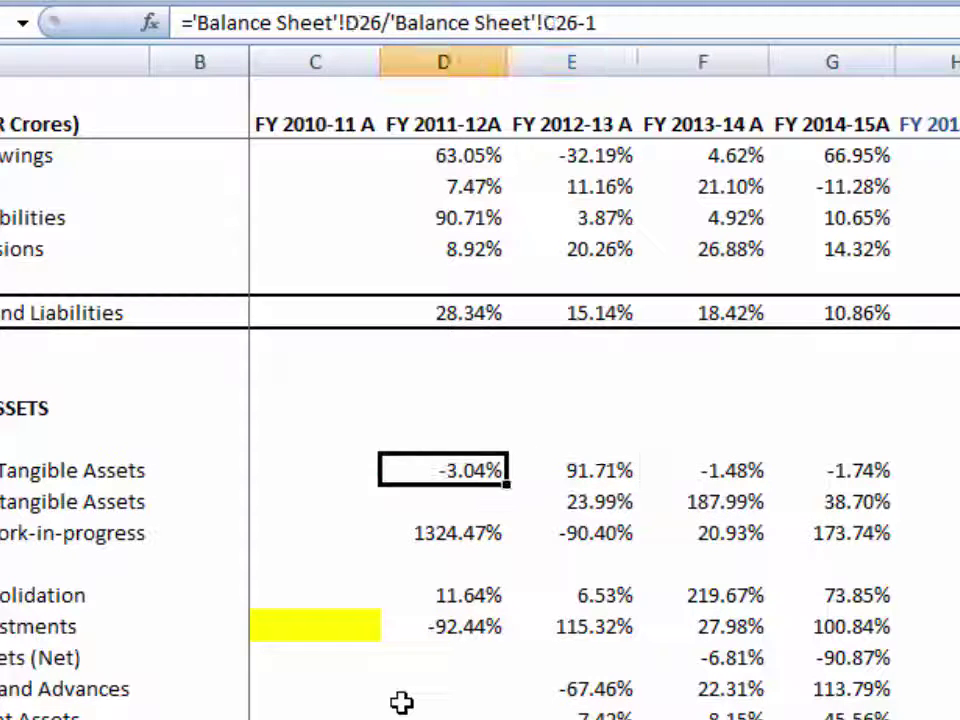
key(Right)
key(Left)
key(Right)
key(Left)
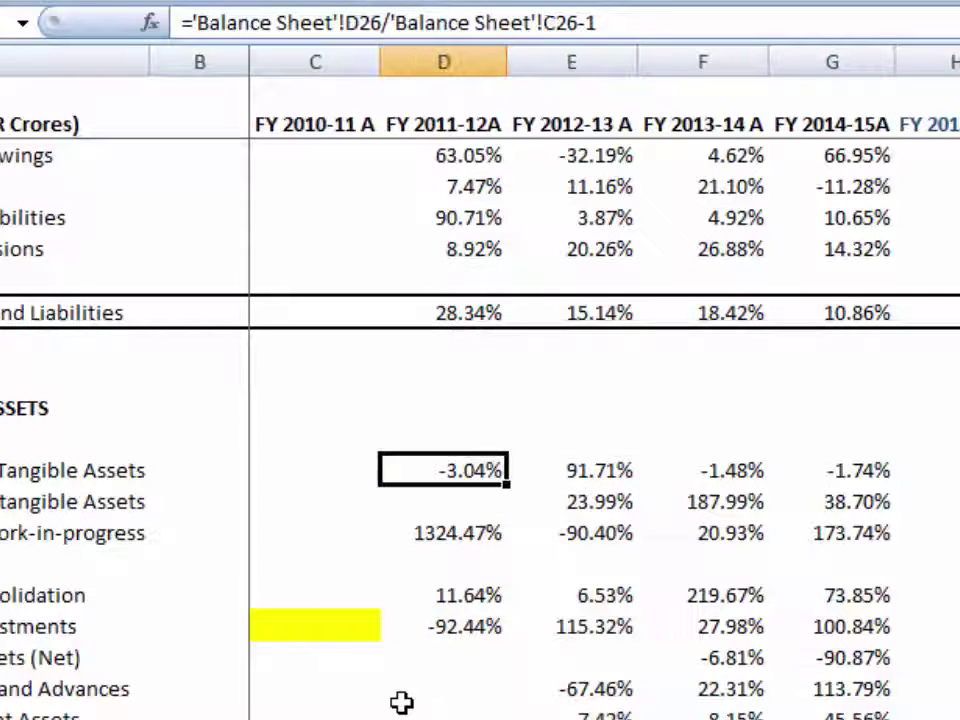
key(Right)
key(Left)
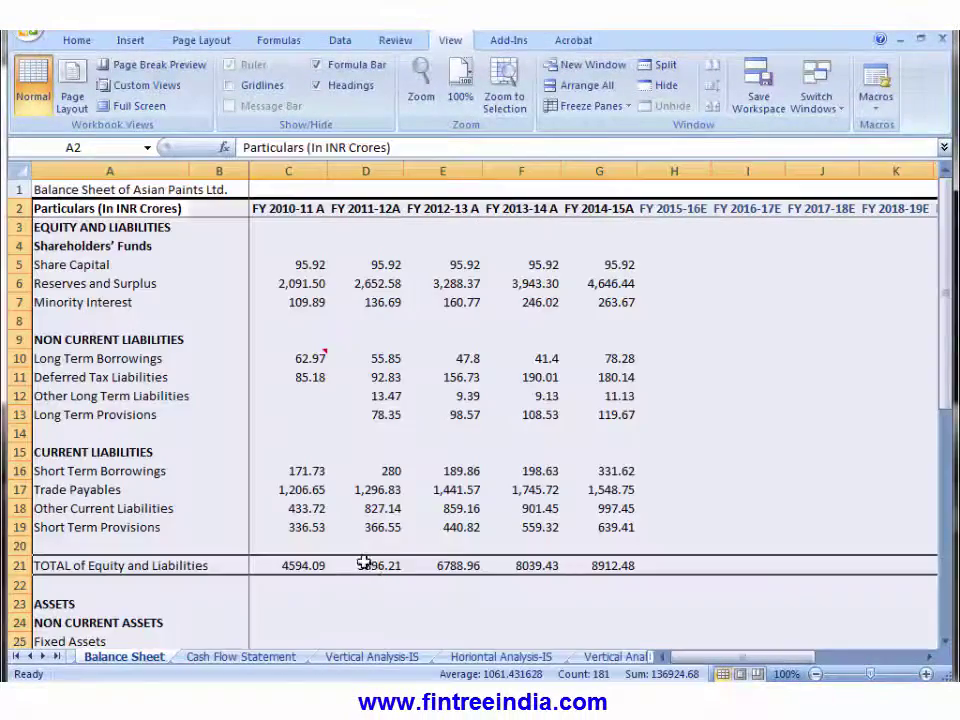
click(375, 572)
key(Down)
key(Down)
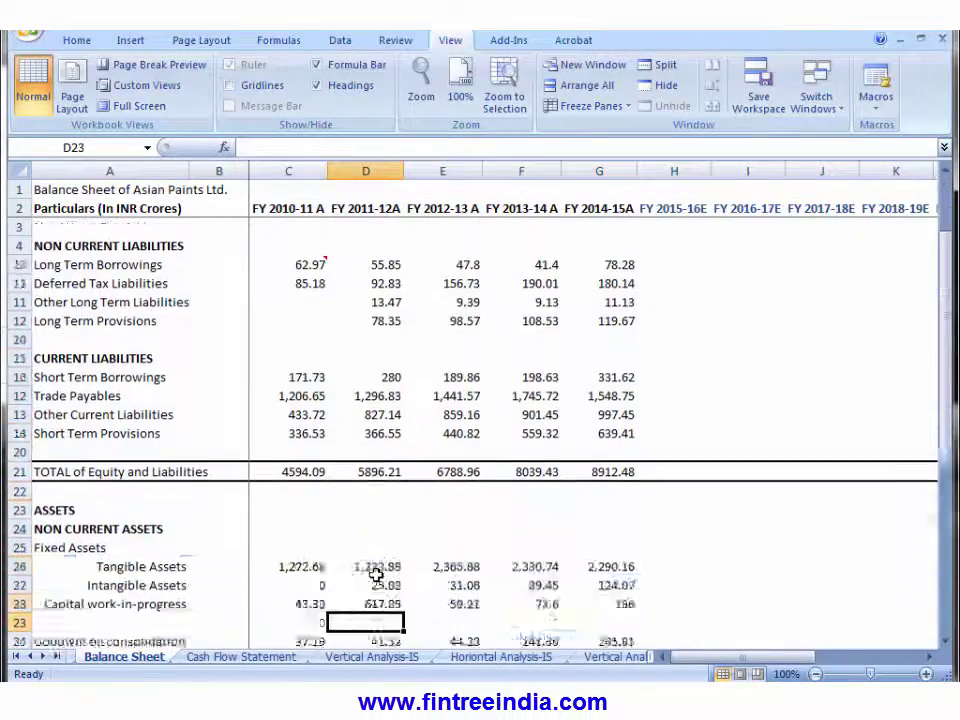
key(Down)
key(Down)
key(Down)
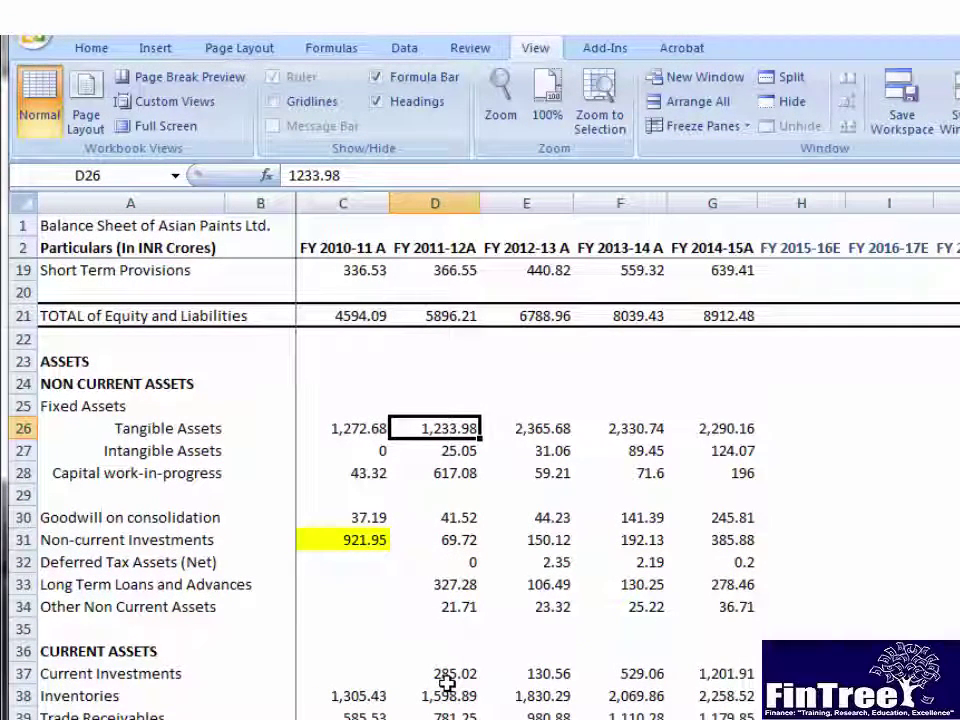
key(Right)
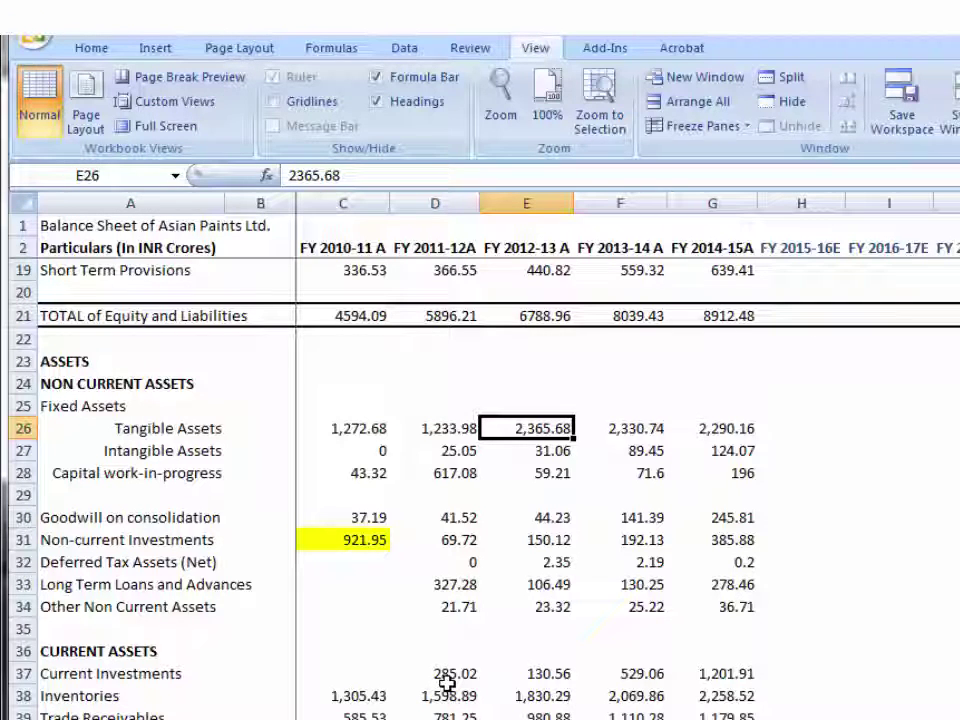
key(ctrl+Page_Down)
key(ctrl+Page_Down)
key(ctrl+Page_Down)
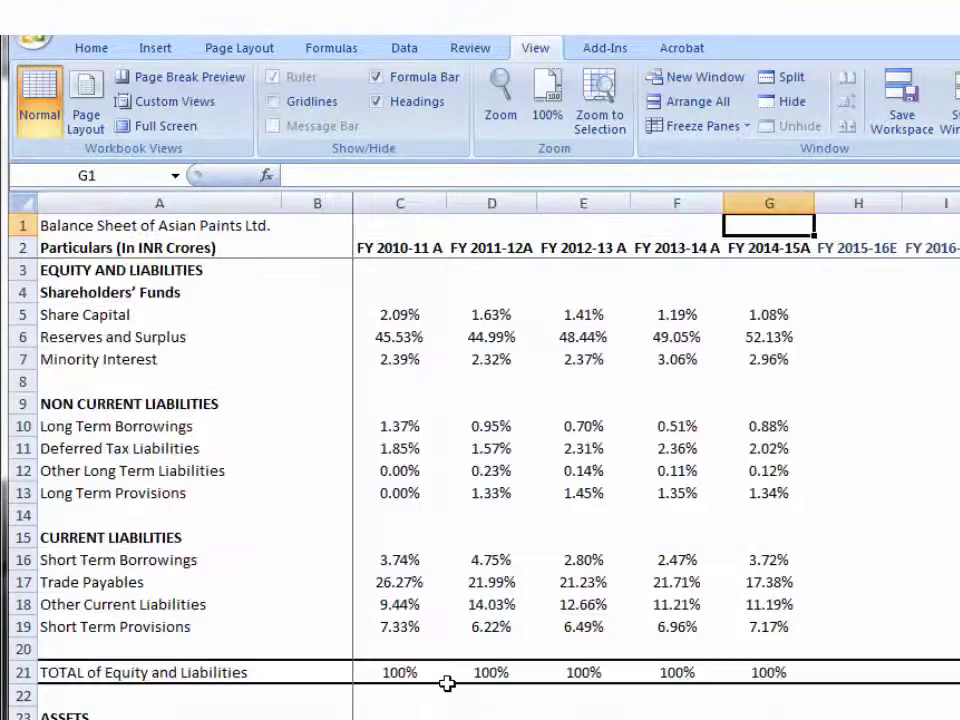
key(Right)
key(Right)
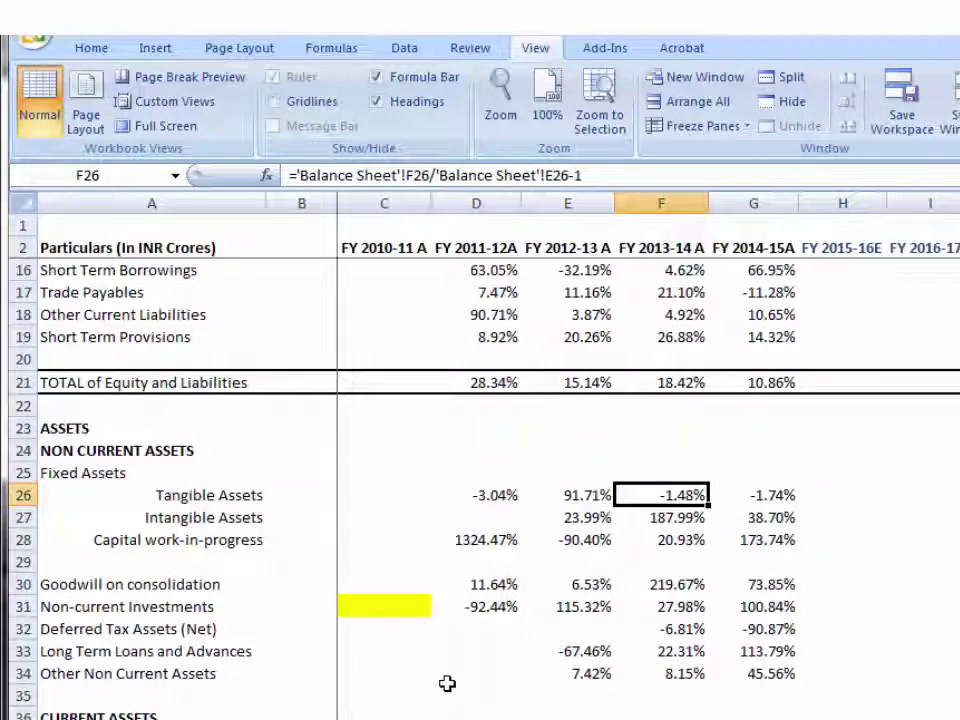
key(shift+Right)
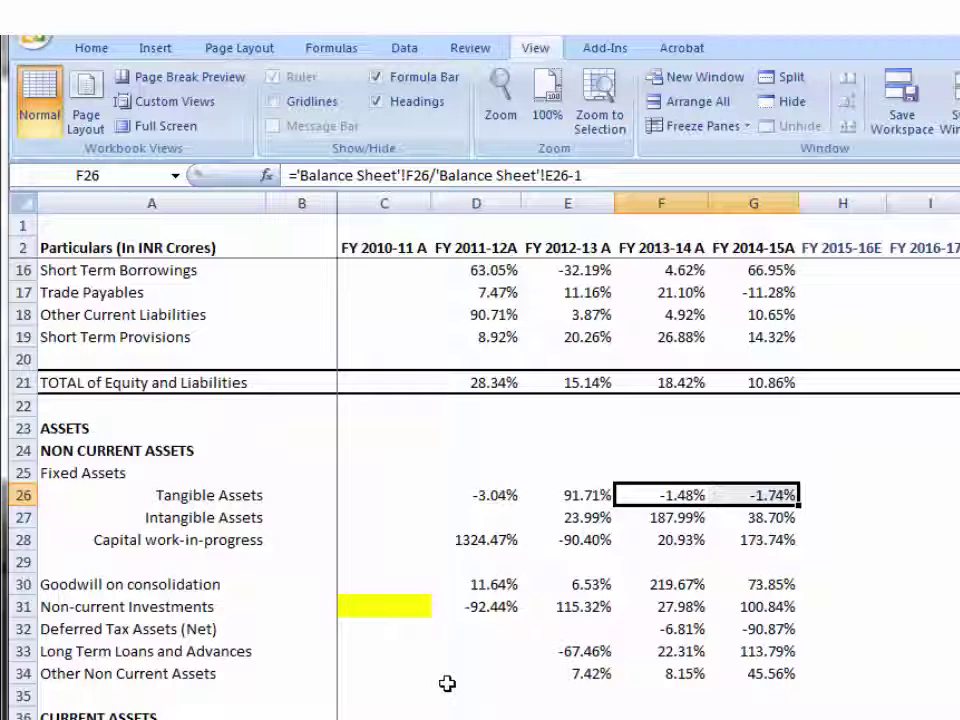
key(Down)
key(Right)
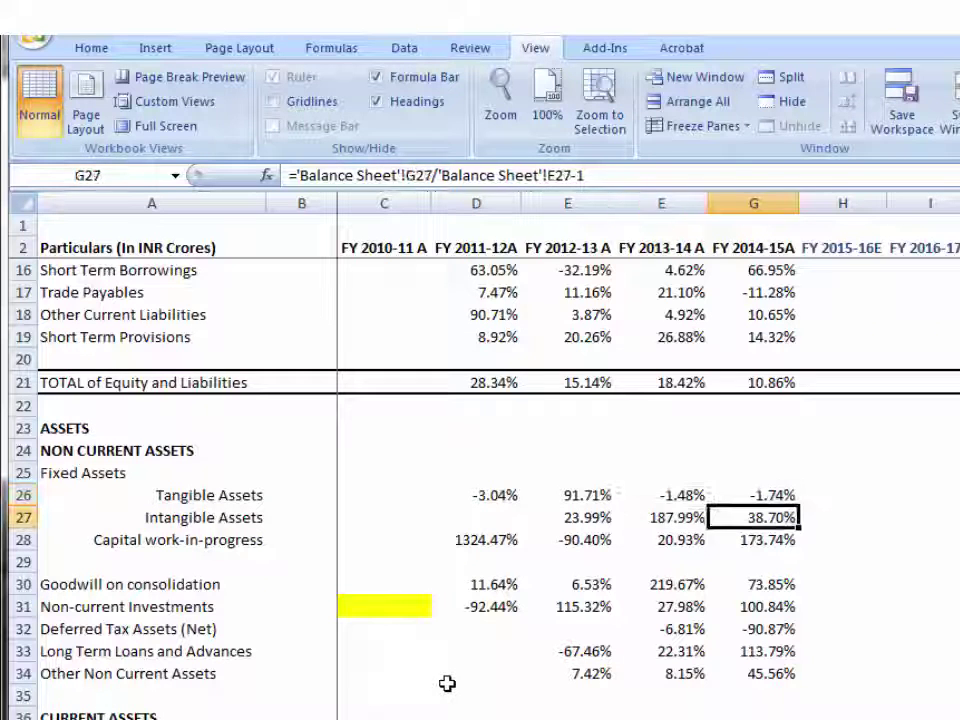
key(Left)
key(Right)
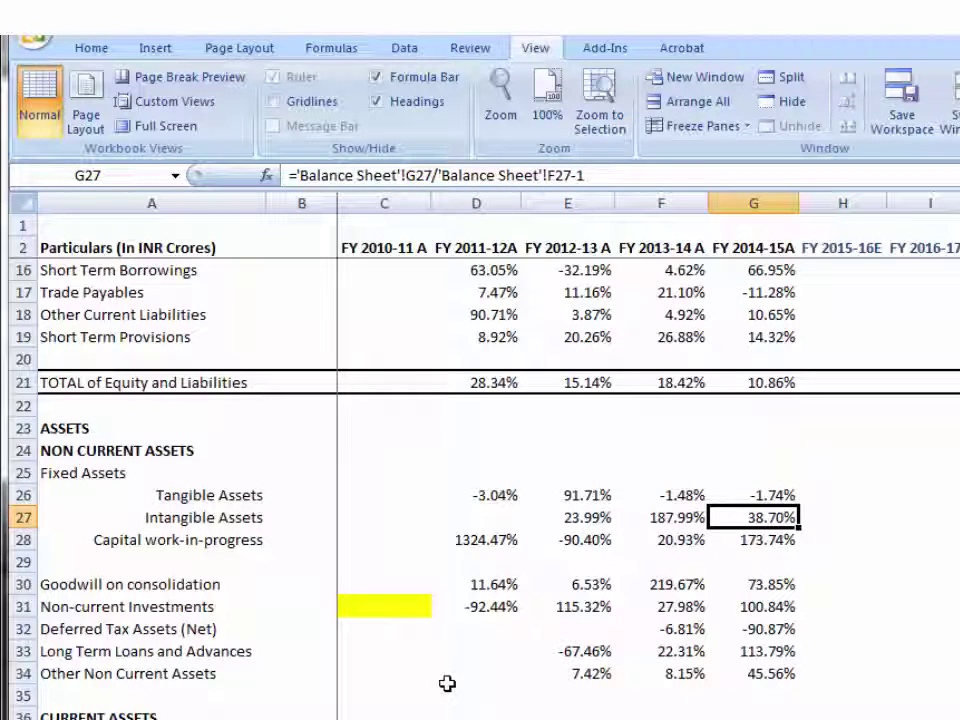
key(Down)
key(Left)
key(Right)
key(Left)
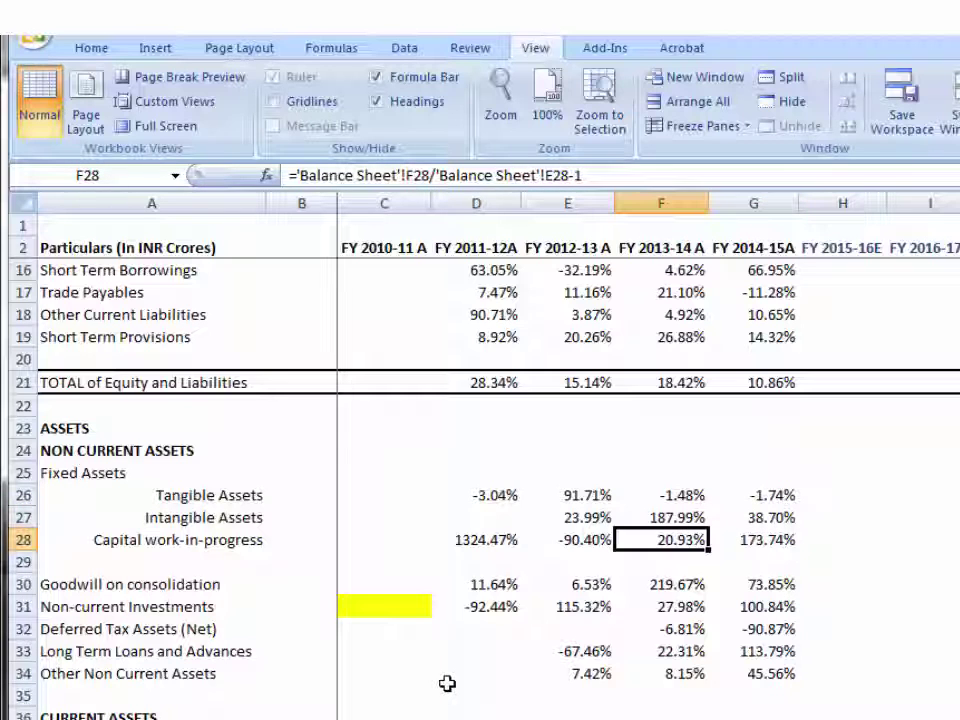
key(Right)
key(Up)
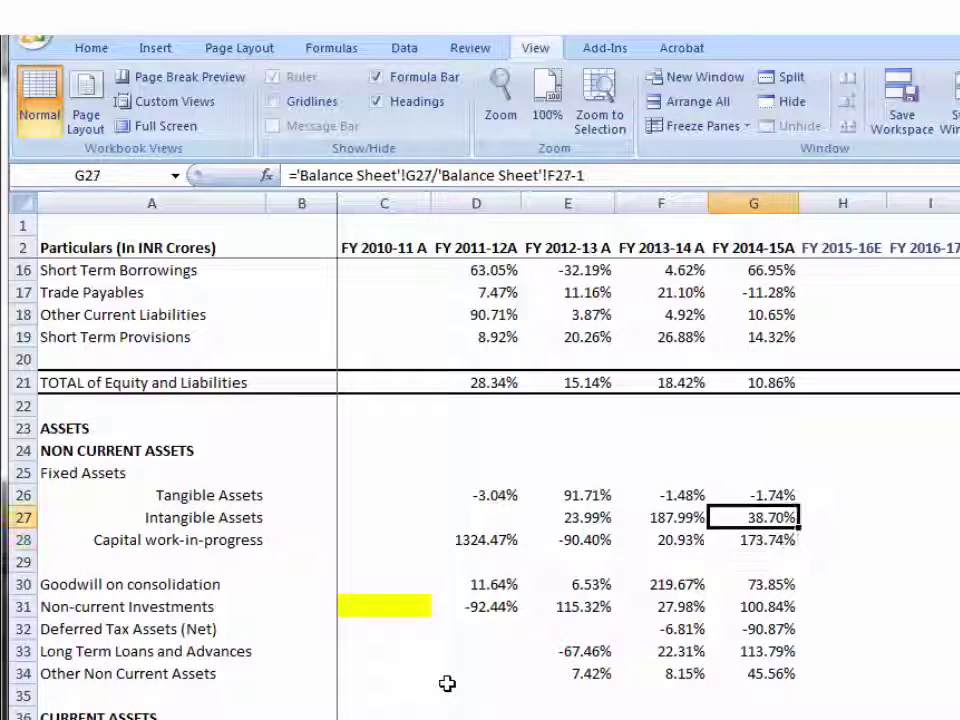
key(Left)
key(Down)
key(Down)
key(Down)
key(Down)
key(Down)
key(Down)
key(Down)
key(Down)
key(Down)
key(Down)
key(Down)
key(Down)
key(Down)
key(Down)
key(Down)
key(Down)
key(Down)
key(Down)
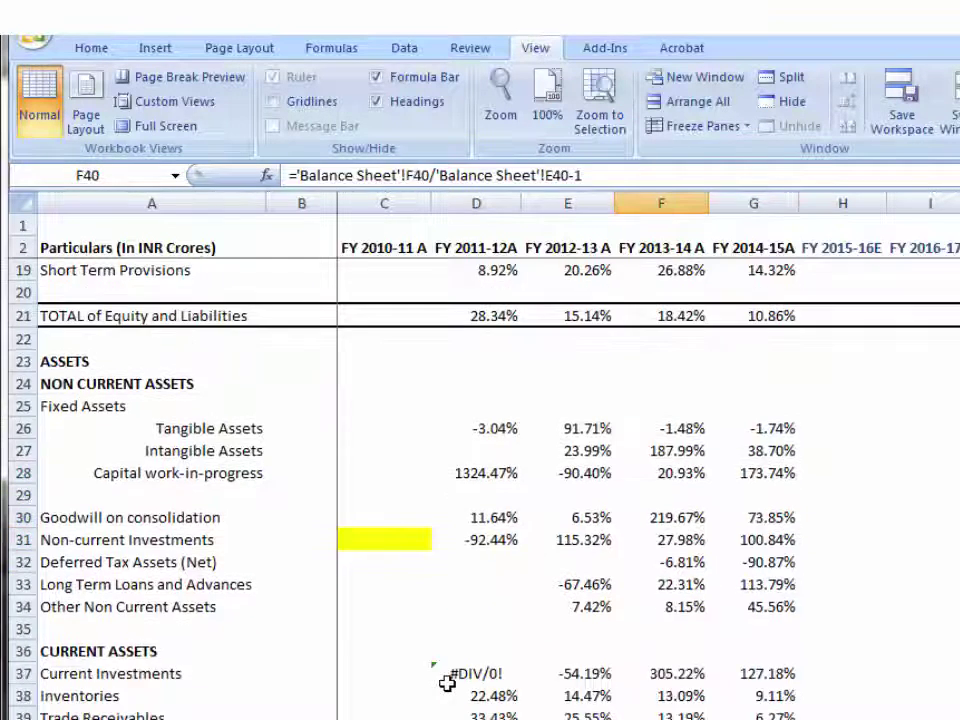
key(Down)
key(Down)
key(Down)
key(Down)
key(Down)
key(Down)
key(Down)
key(Up)
key(Up)
key(Up)
key(Up)
key(Up)
key(Up)
key(Up)
key(Up)
key(Up)
key(Up)
key(Up)
key(Up)
key(Up)
key(Up)
key(Up)
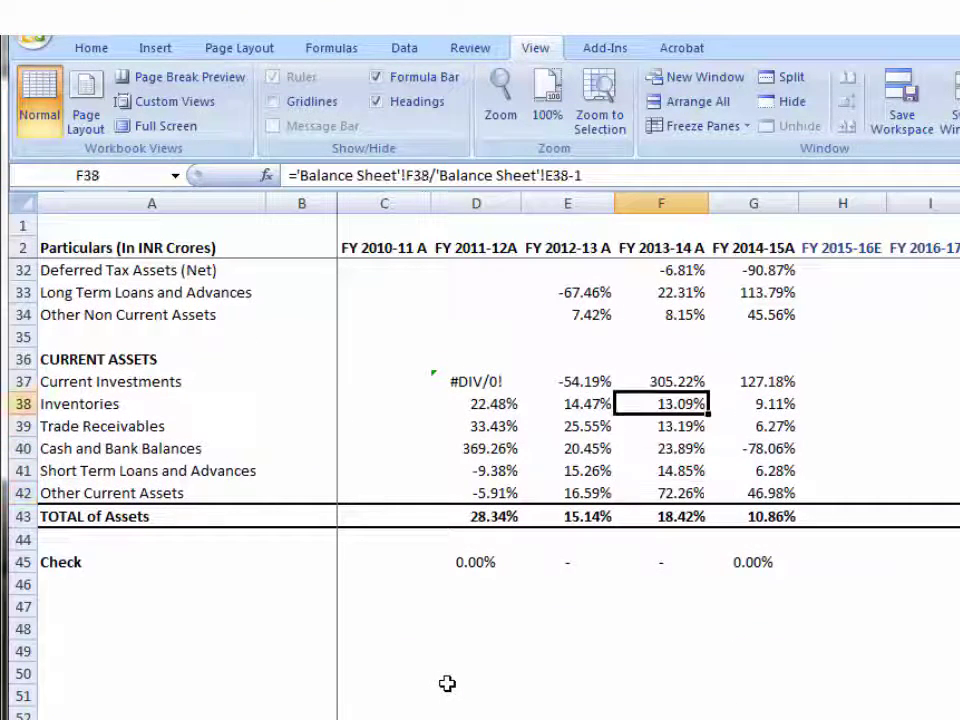
key(Left)
key(Left)
key(Right)
key(Down)
key(Left)
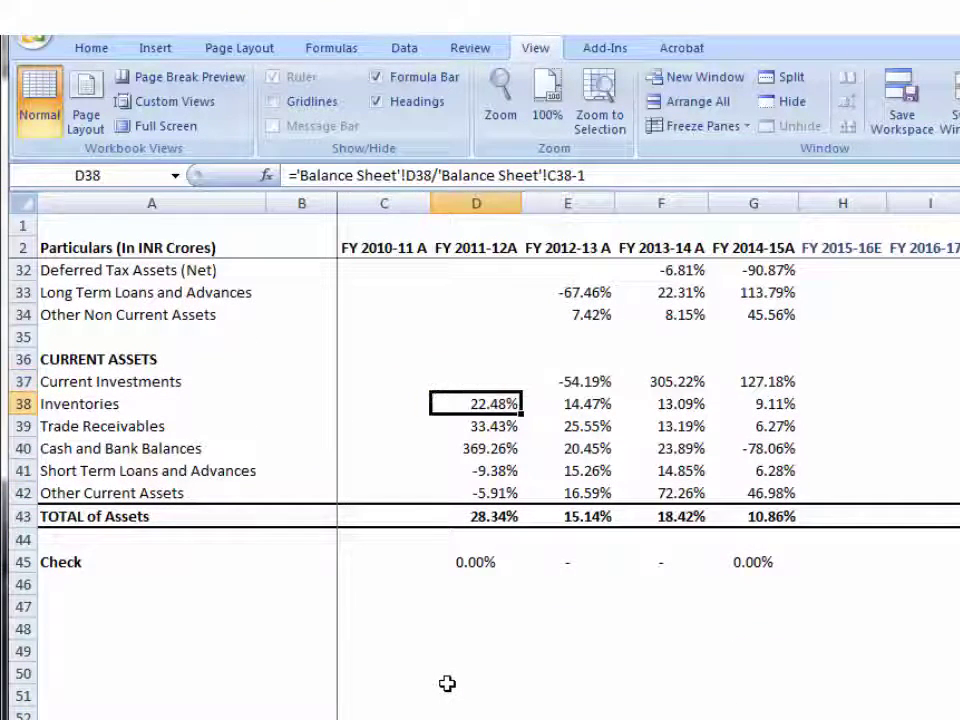
key(Right)
key(Right)
key(Right)
key(Left)
key(Down)
key(Left)
key(Left)
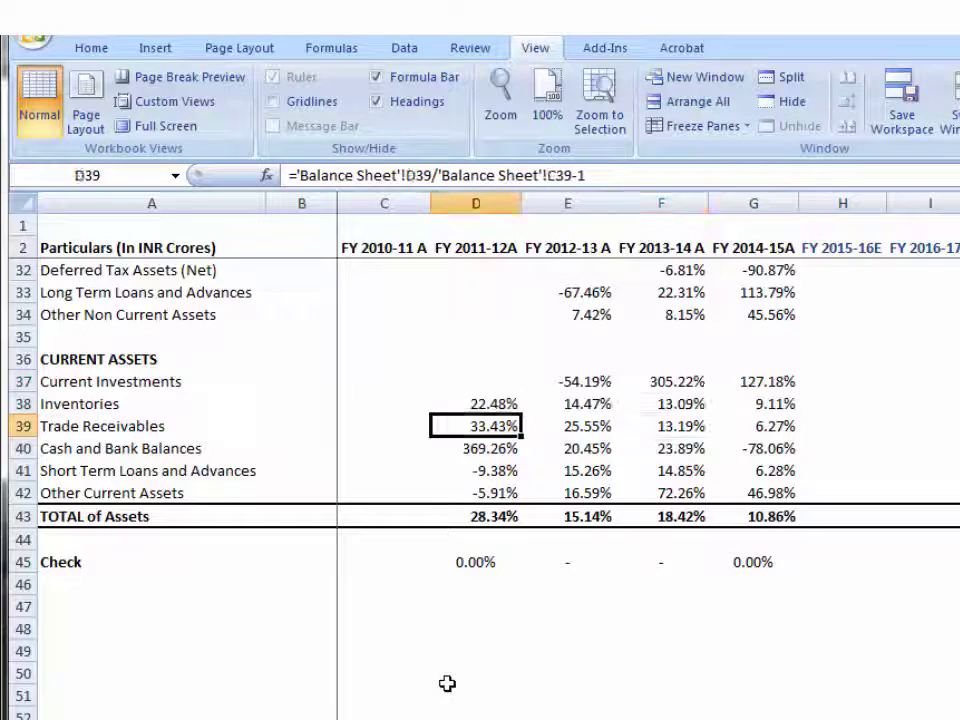
key(Right)
key(Right)
key(Right)
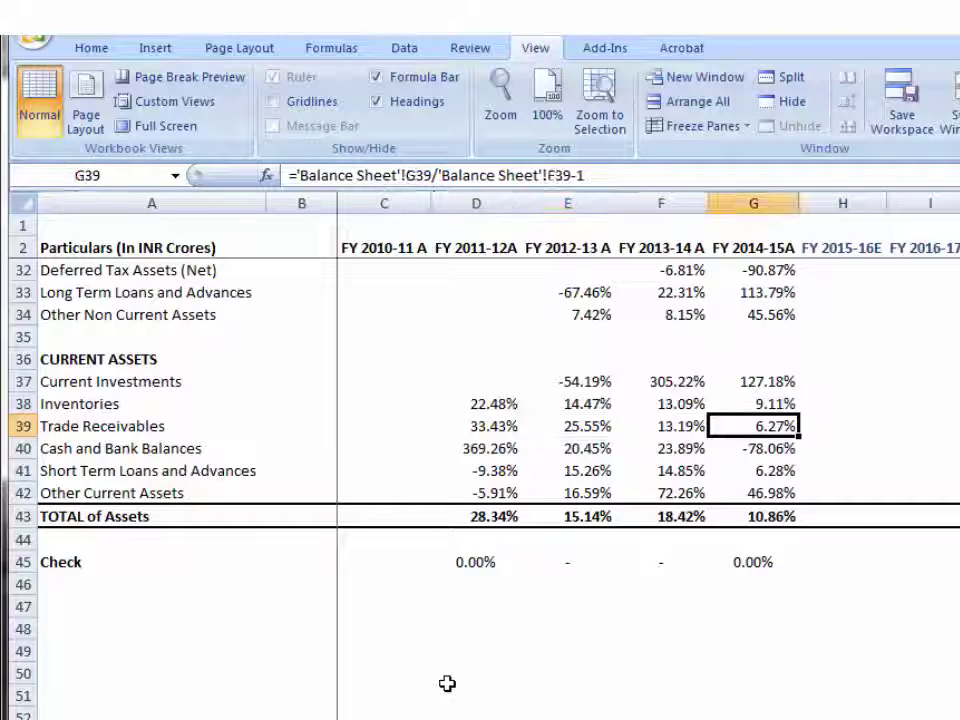
key(Left)
key(Right)
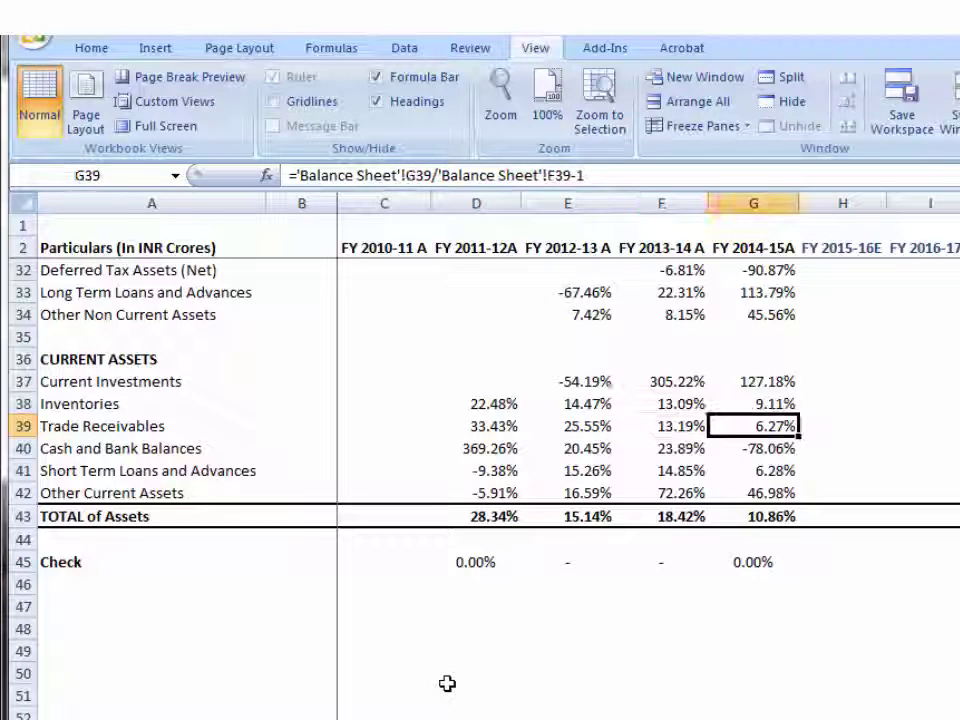
key(Left)
key(Left)
key(Right)
key(Left)
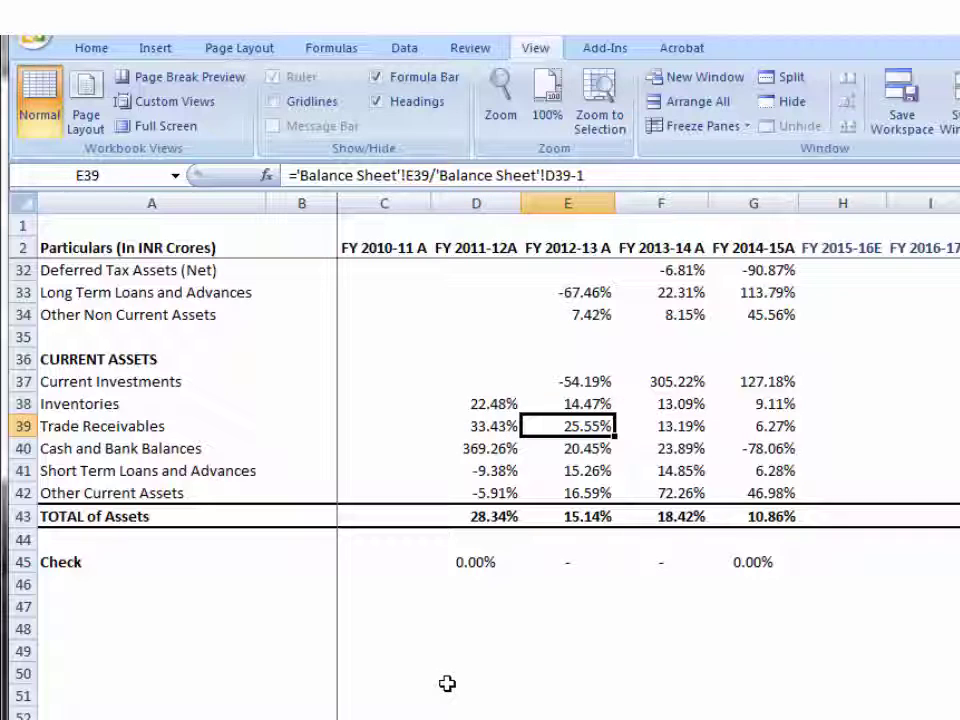
key(Down)
key(Right)
key(Right)
key(Left)
key(Right)
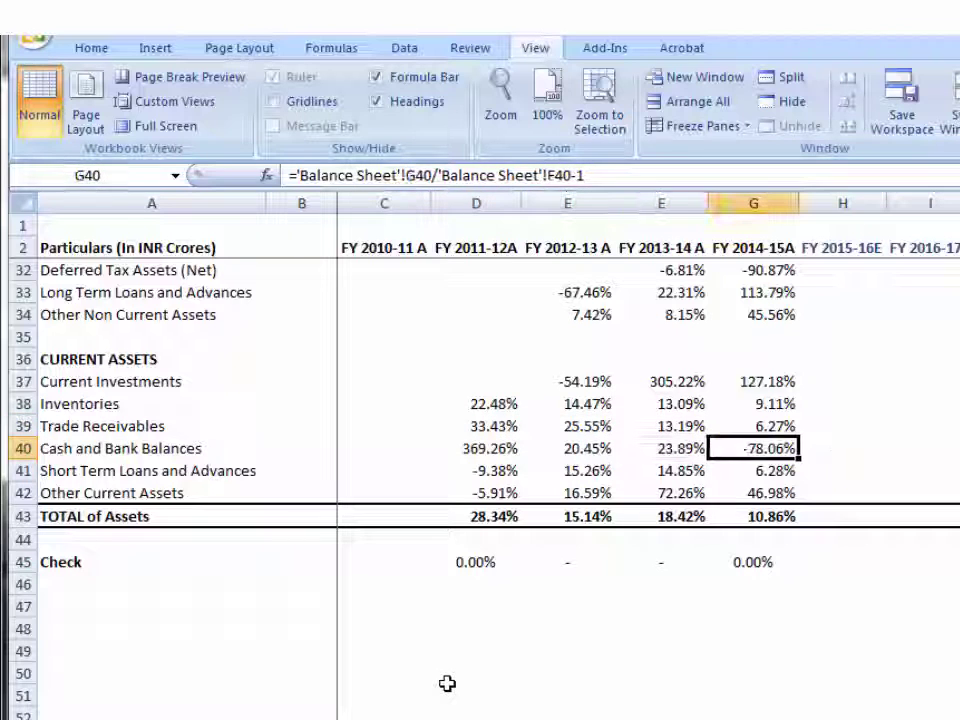
key(Down)
key(Up)
key(Left)
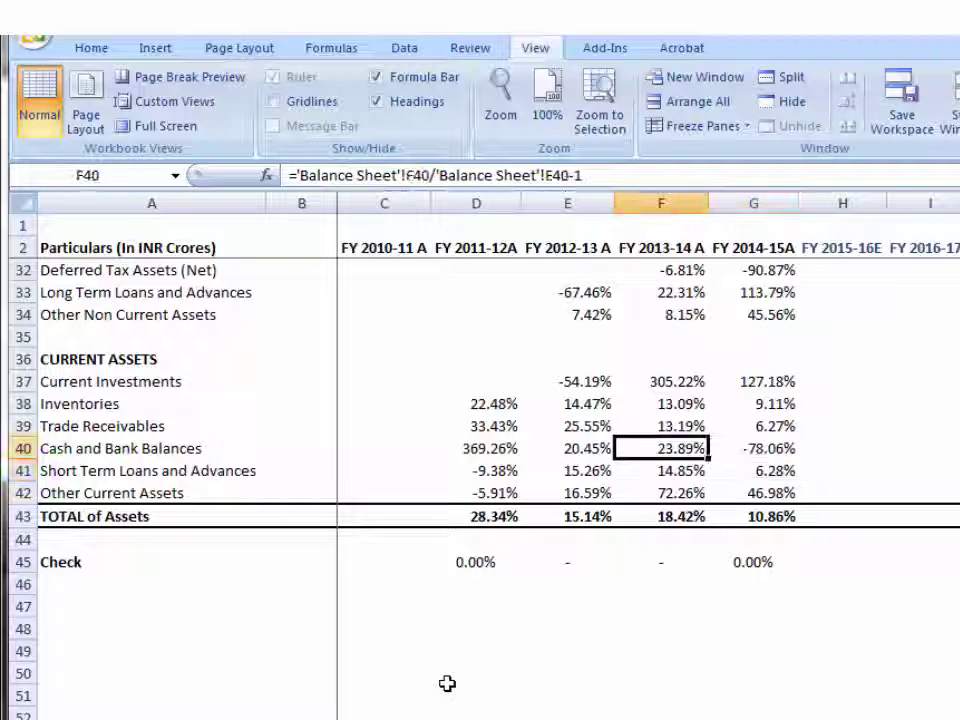
key(Down)
key(Down)
key(Down)
key(Down)
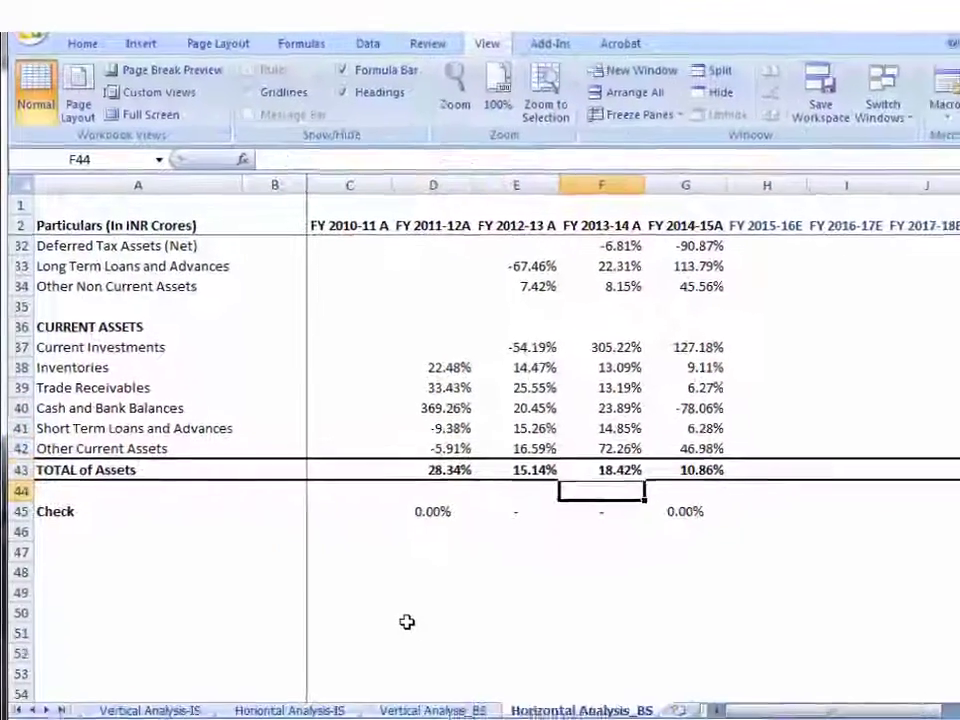
key(Up)
key(Up)
key(Left)
key(Left)
key(Right)
key(Right)
key(Right)
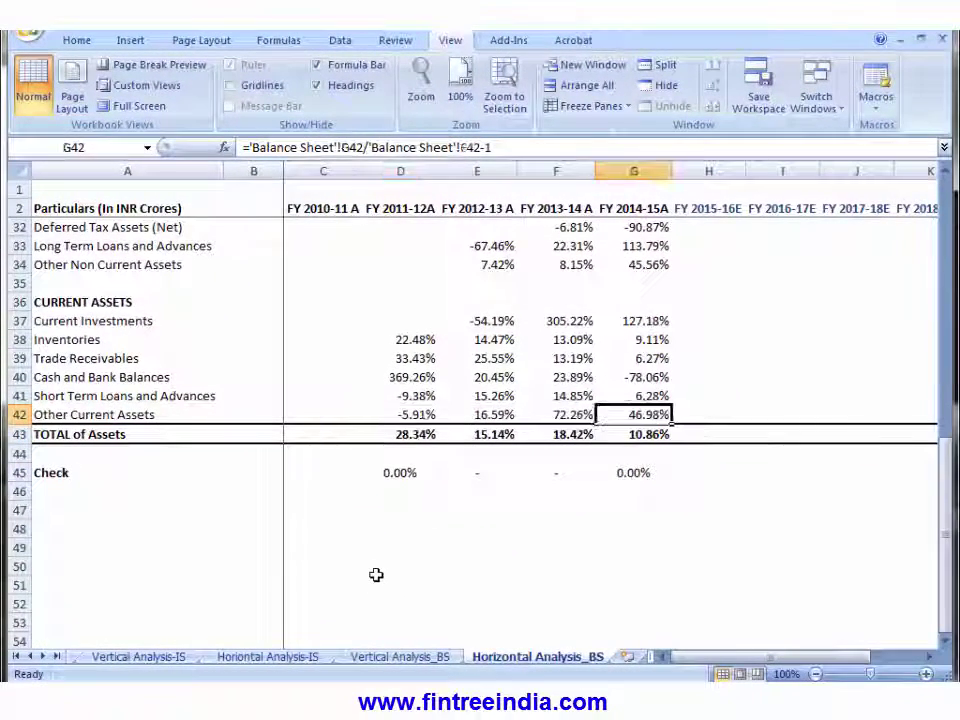
key(Left)
key(Left)
key(Left)
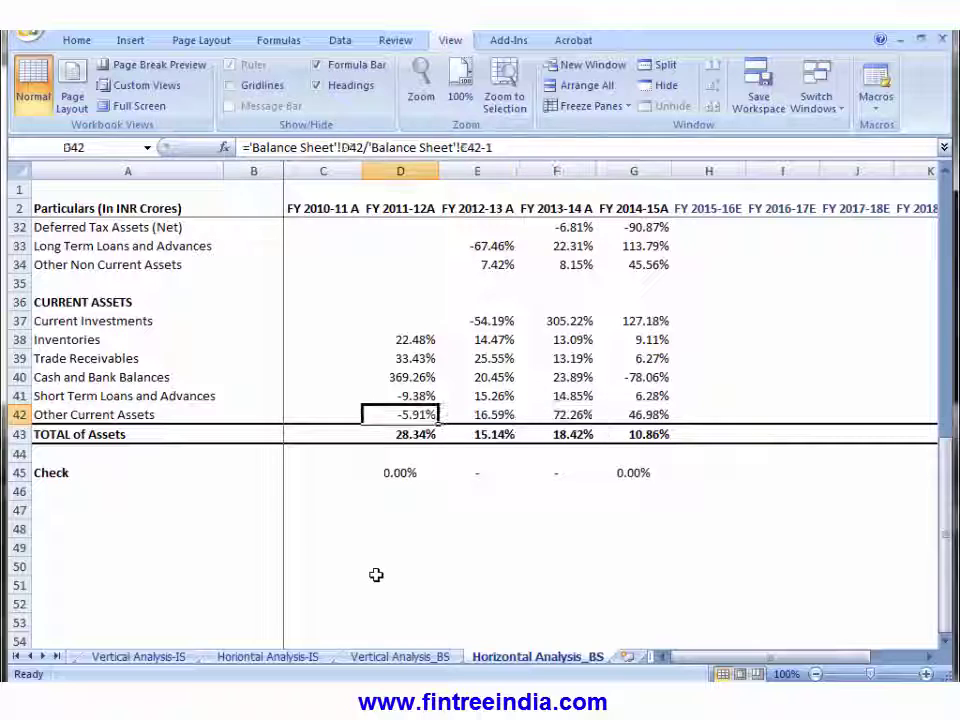